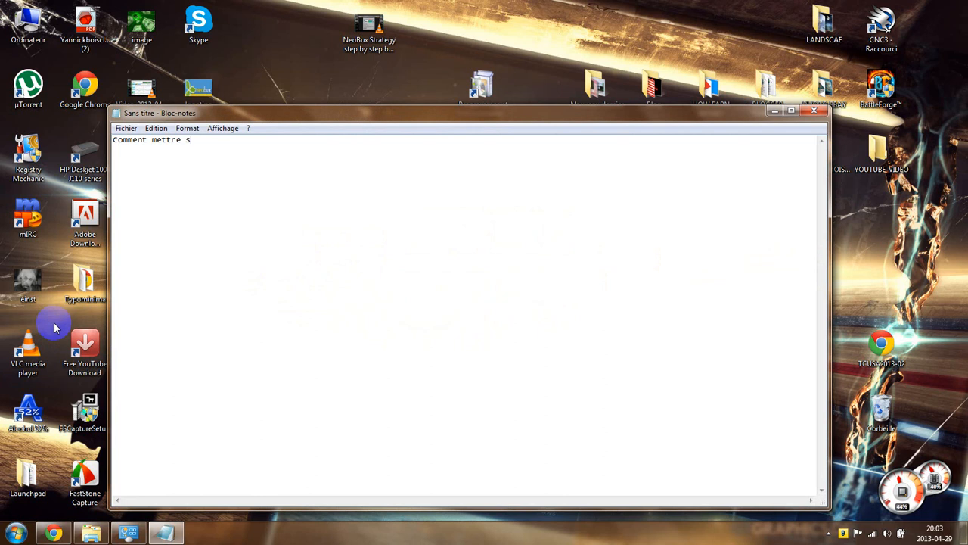
- Finish the note as "Comment mettre son site web ou son blogs dans le moteur de recherche Google et bing" and minimize it
{"action": "type", "text": "web eou son bl"}
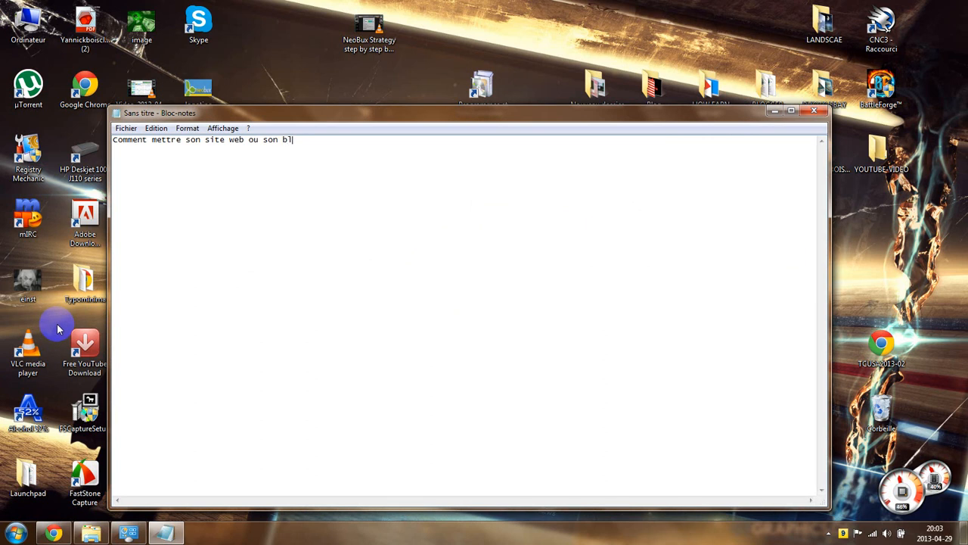
{"action": "type", "text": "ogs dans le moteur de re"}
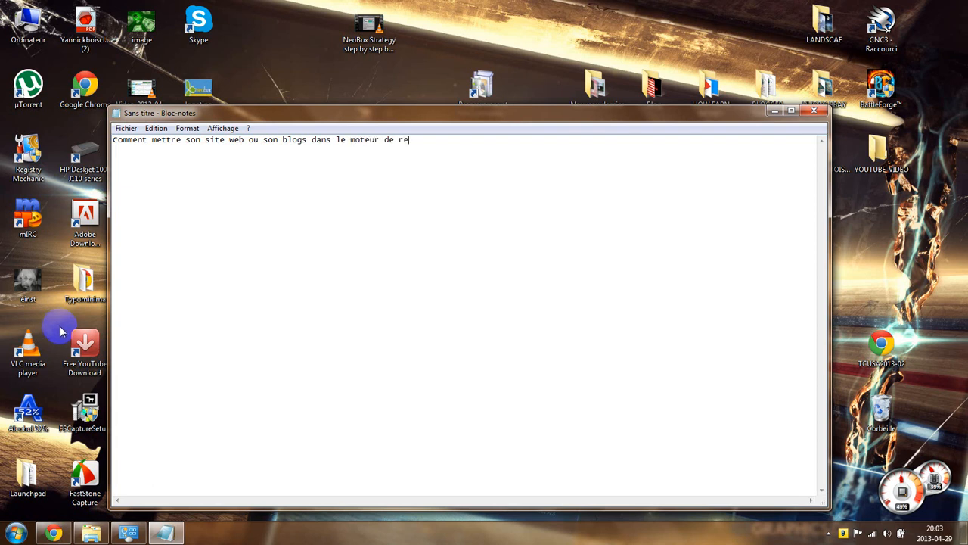
{"action": "type", "text": "cherche Google et bing"}
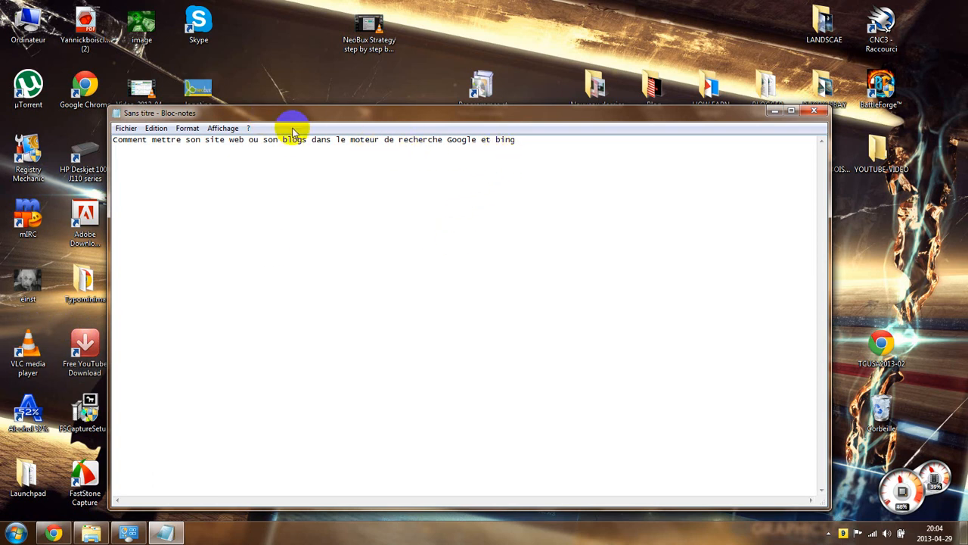
{"action": "left_click", "coordinate": [814, 110]}
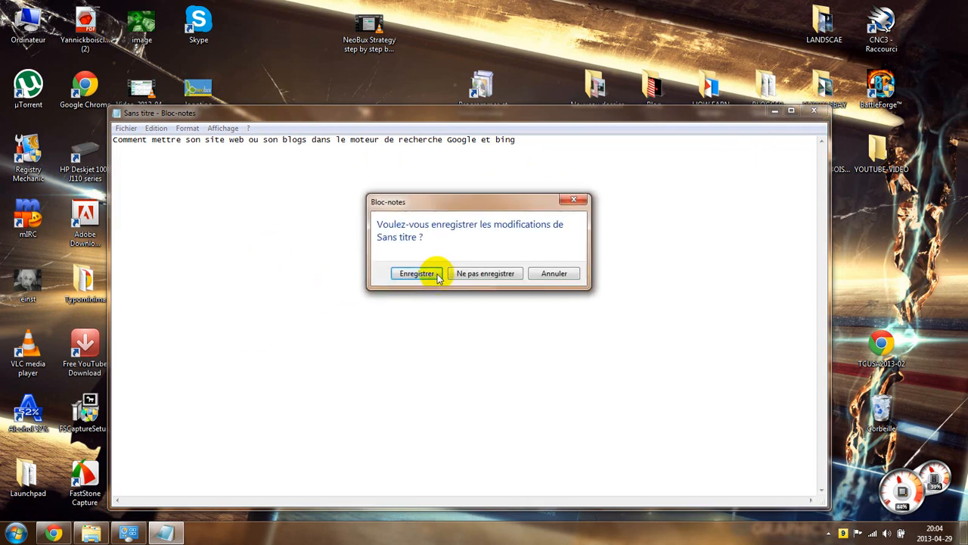
{"action": "left_click", "coordinate": [554, 272]}
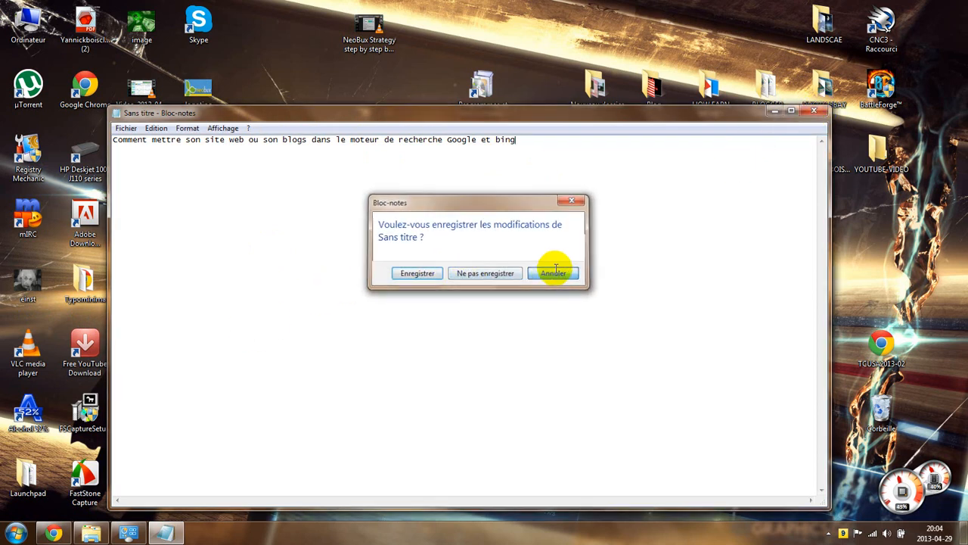
{"action": "left_click", "coordinate": [774, 111]}
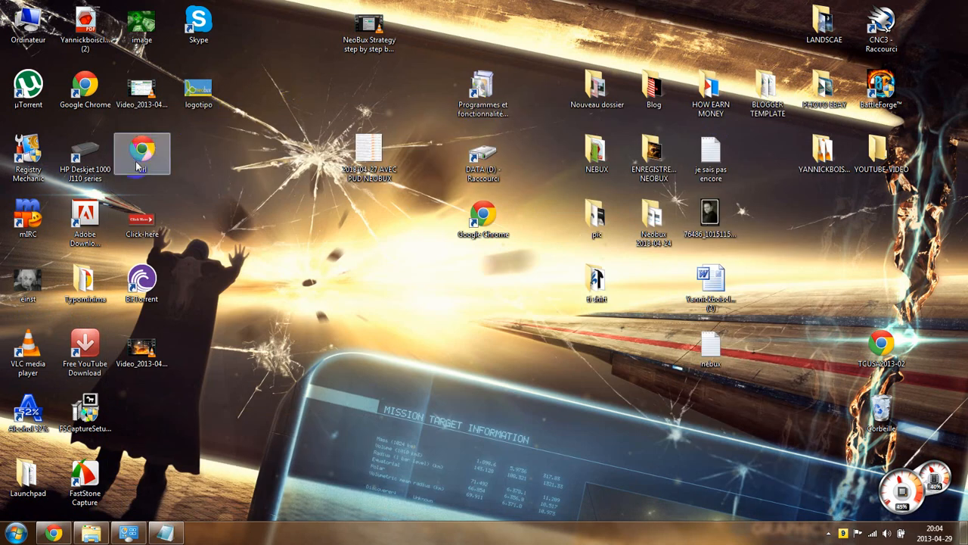
- Switch to Google Chrome in a maximized window and open the Blogger dashboard
{"action": "left_click", "coordinate": [487, 227]}
{"action": "double_click", "coordinate": [487, 227]}
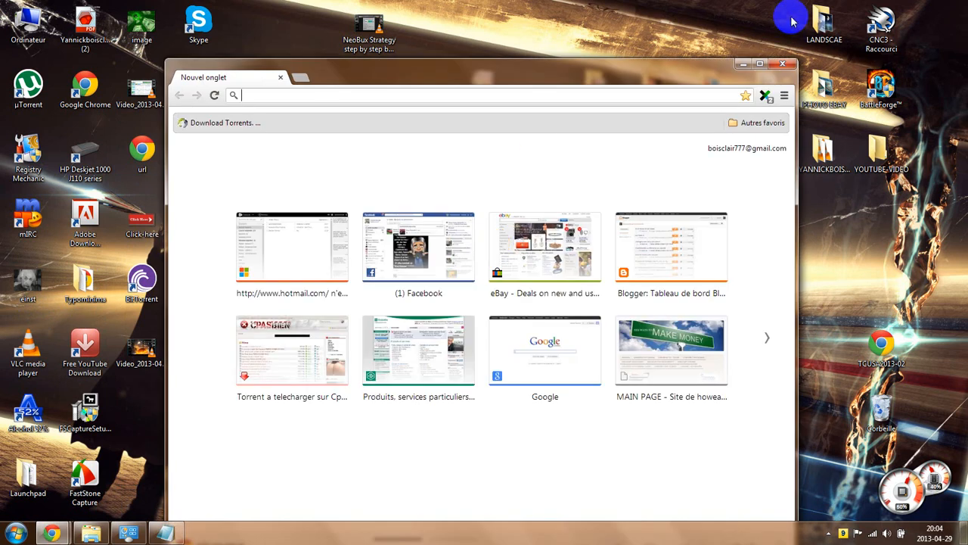
{"action": "left_click", "coordinate": [760, 63]}
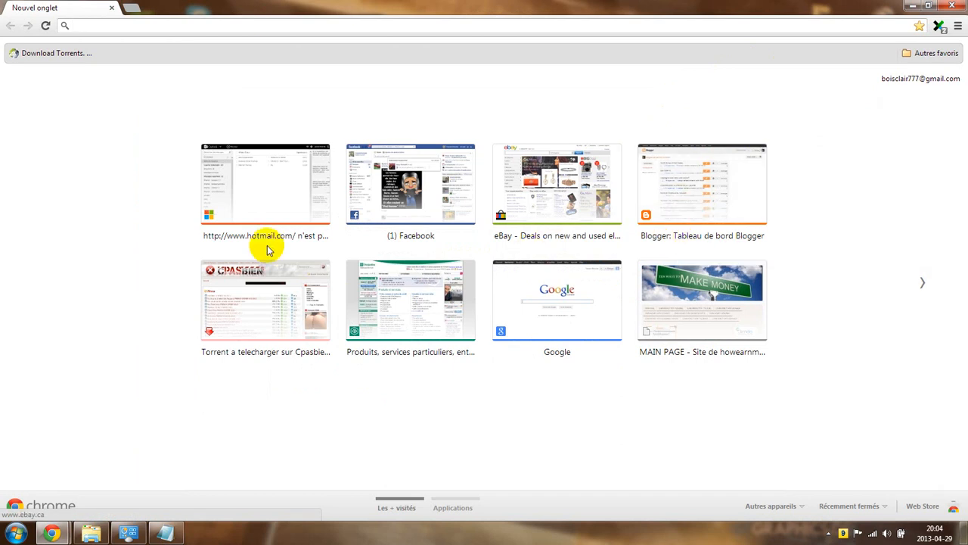
{"action": "left_click", "coordinate": [710, 196]}
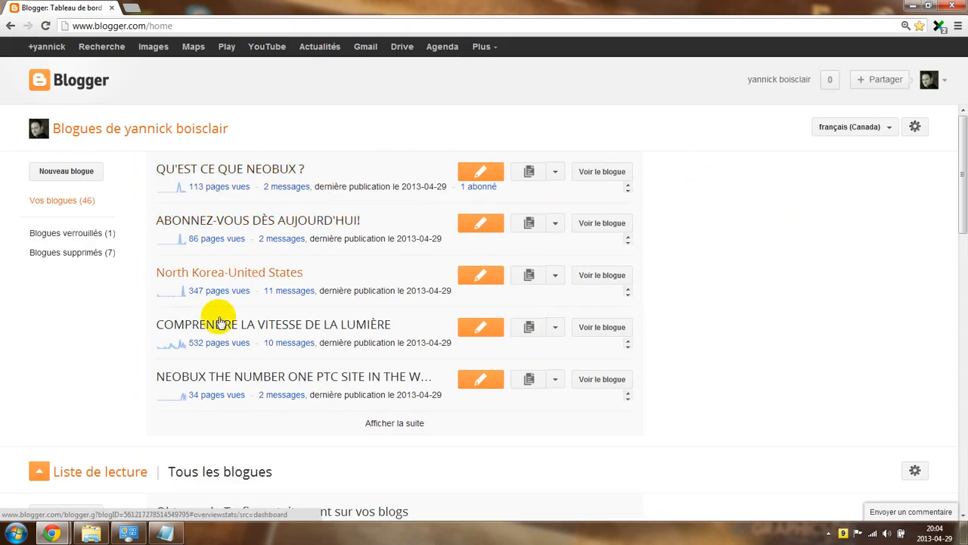
- Start a new blog titled "Comment ajouter mon blog sur les moteurs de recherche!"
{"action": "left_click", "coordinate": [42, 170]}
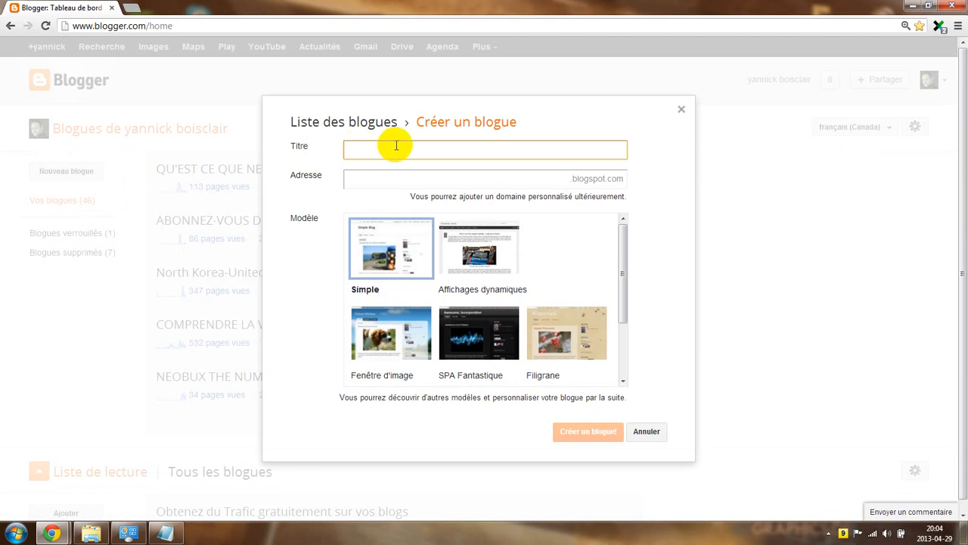
{"action": "type", "text": "c"}
{"action": "type", "text": "o"}
{"action": "type", "text": "mment c"}
{"action": "type", "text": "r"}
{"action": "key", "text": "BackSpace"}
{"action": "key", "text": "BackSpace"}
{"action": "type", "text": "ajouter mon blog "}
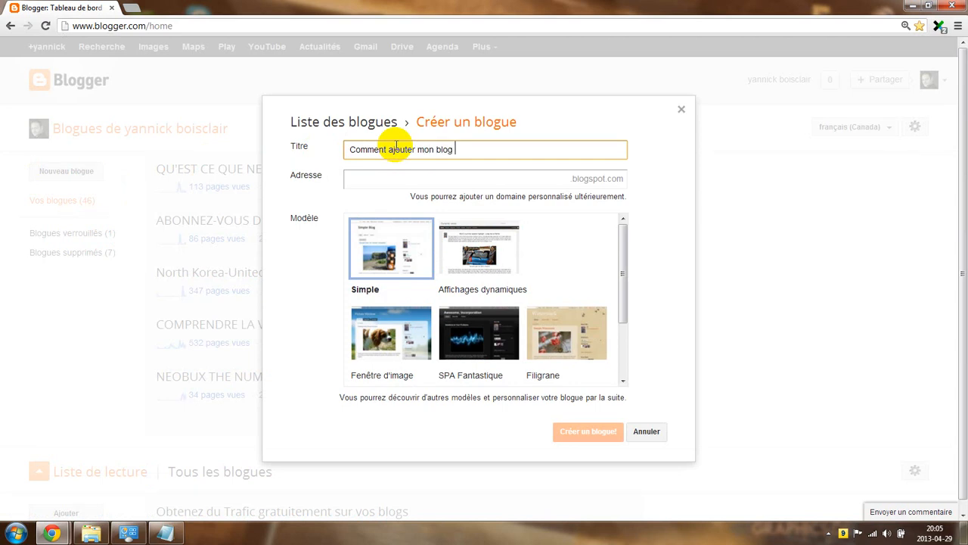
{"action": "type", "text": "sur google"}
{"action": "key", "text": "BackSpace"}
{"action": "key", "text": "BackSpace"}
{"action": "key", "text": "BackSpace"}
{"action": "key", "text": "BackSpace"}
{"action": "key", "text": "BackSpace"}
{"action": "key", "text": "BackSpace"}
{"action": "type", "text": "les mpteur"}
{"action": "key", "text": "BackSpace"}
{"action": "key", "text": "BackSpace"}
{"action": "key", "text": "BackSpace"}
{"action": "key", "text": "BackSpace"}
{"action": "key", "text": "BackSpace"}
{"action": "key", "text": "BackSpace"}
{"action": "type", "text": "oteurs de recherche"}
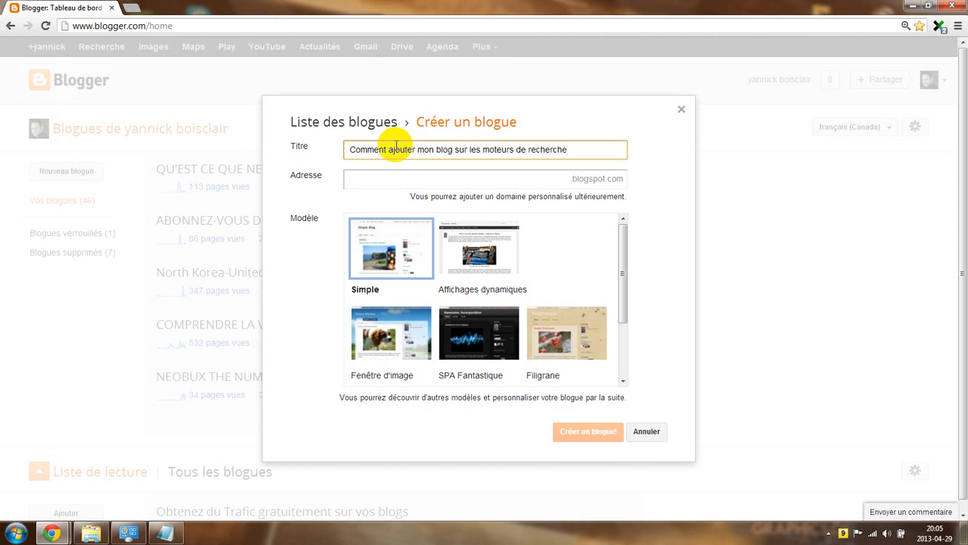
{"action": "type", "text": "!"}
- Try "google-" and "Comment" as the new blog's blogspot.com address
{"action": "left_click", "coordinate": [412, 180]}
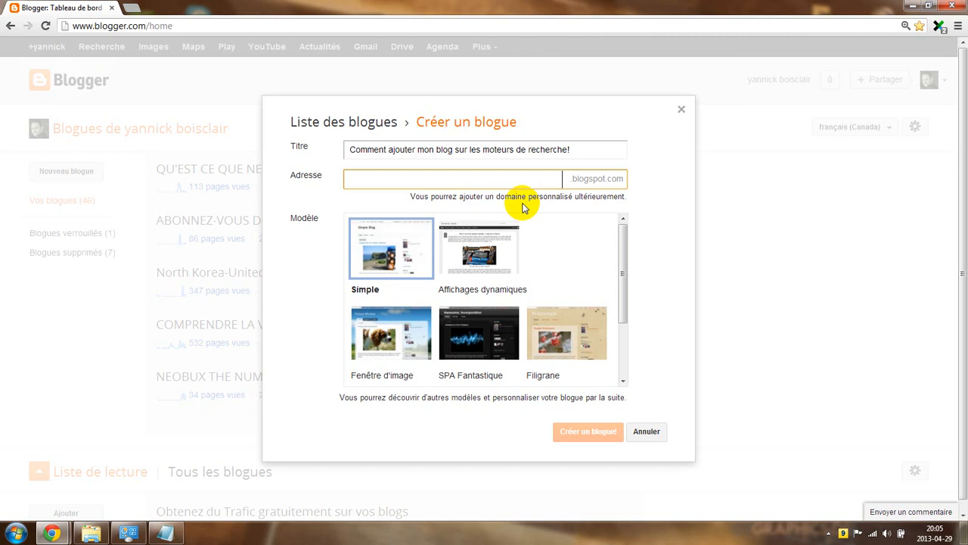
{"action": "type", "text": "googl"}
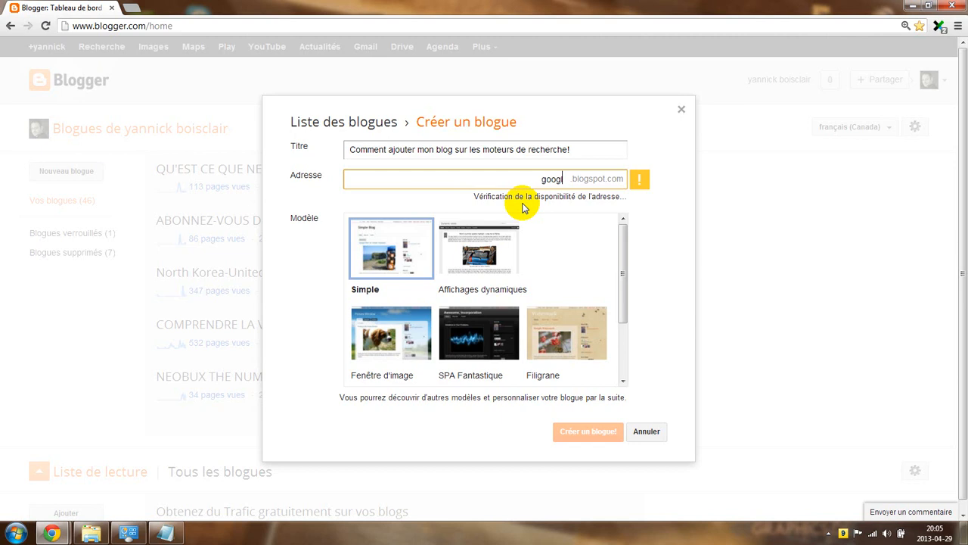
{"action": "type", "text": "e-"}
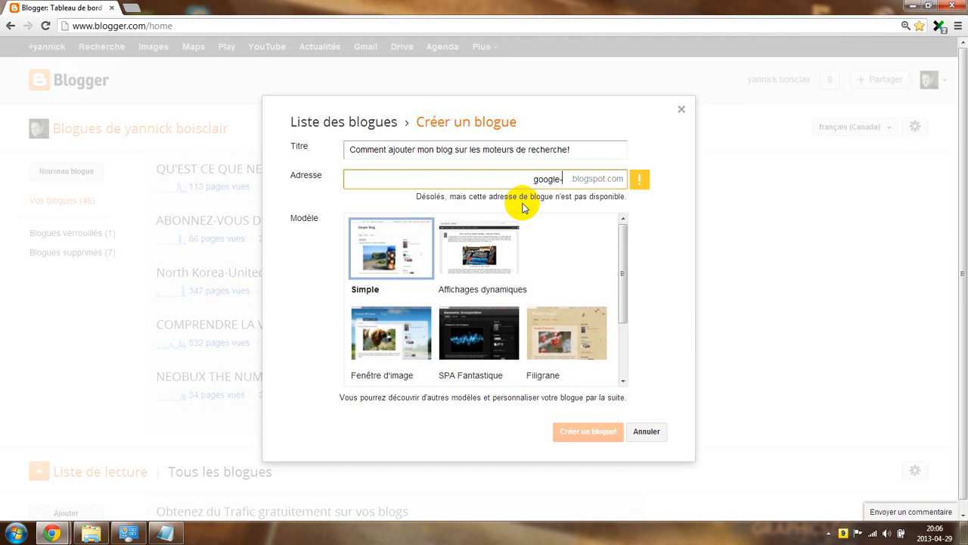
{"action": "key", "text": "BackSpace"}
{"action": "key", "text": "BackSpace"}
{"action": "key", "text": "BackSpace"}
{"action": "key", "text": "BackSpace"}
{"action": "key", "text": "BackSpace"}
{"action": "key", "text": "BackSpace"}
{"action": "key", "text": "BackSpace"}
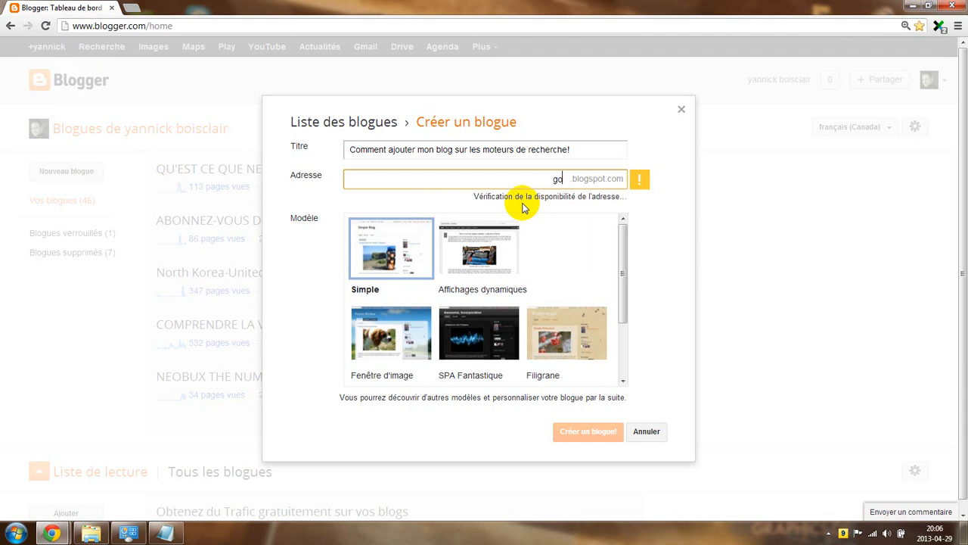
{"action": "type", "text": "Comment"}
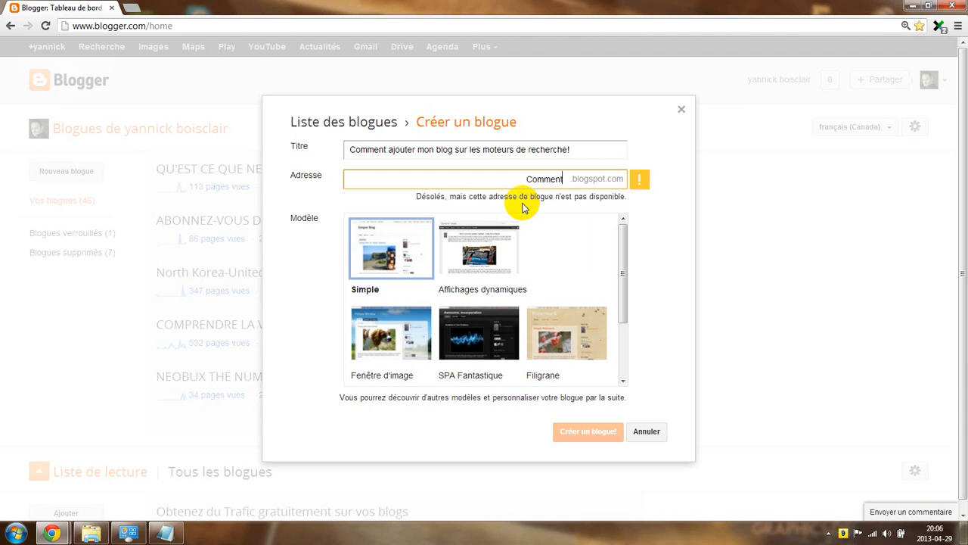
{"action": "key", "text": "BackSpace"}
{"action": "key", "text": "BackSpace"}
{"action": "key", "text": "BackSpace"}
{"action": "key", "text": "BackSpace"}
{"action": "key", "text": "BackSpace"}
- Set the new blog's blogspot.com address to "ajouter-blogs-google"
{"action": "type", "text": "jouter"}
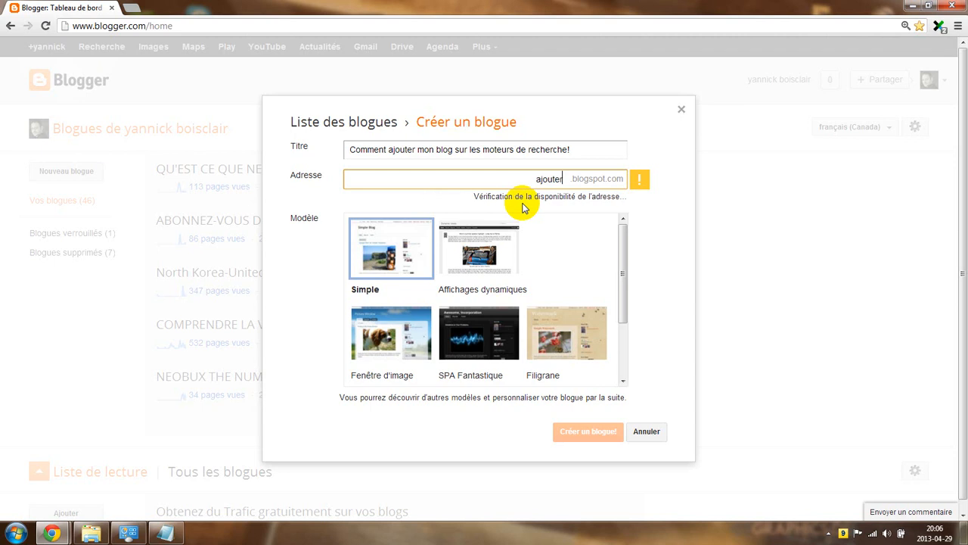
{"action": "type", "text": "-"}
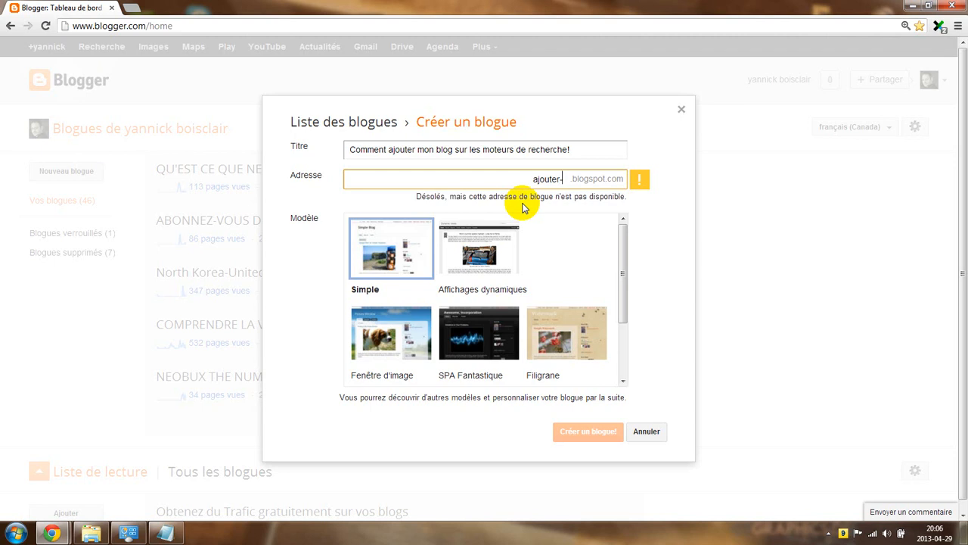
{"action": "type", "text": "google"}
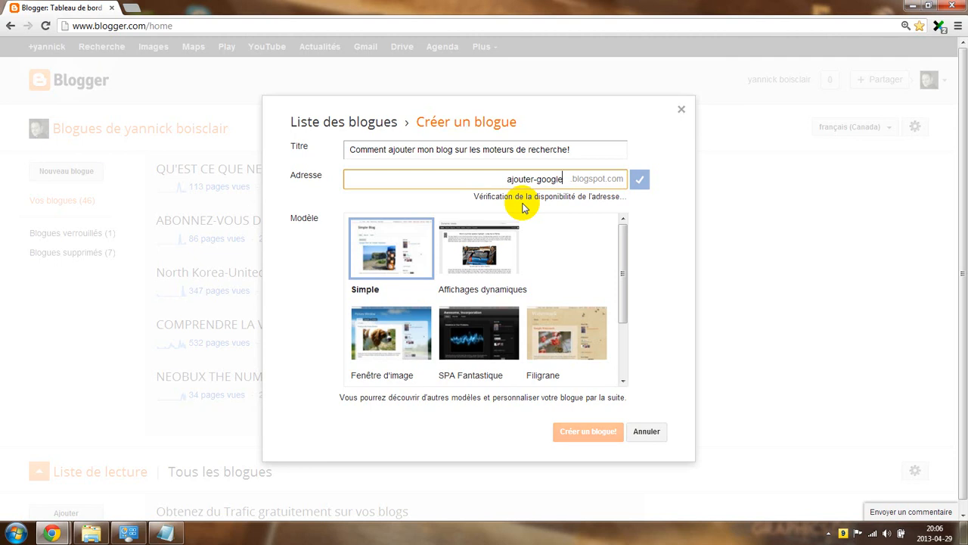
{"action": "key", "text": "BackSpace"}
{"action": "key", "text": "BackSpace"}
{"action": "key", "text": "BackSpace"}
{"action": "key", "text": "BackSpace"}
{"action": "key", "text": "BackSpace"}
{"action": "key", "text": "BackSpace"}
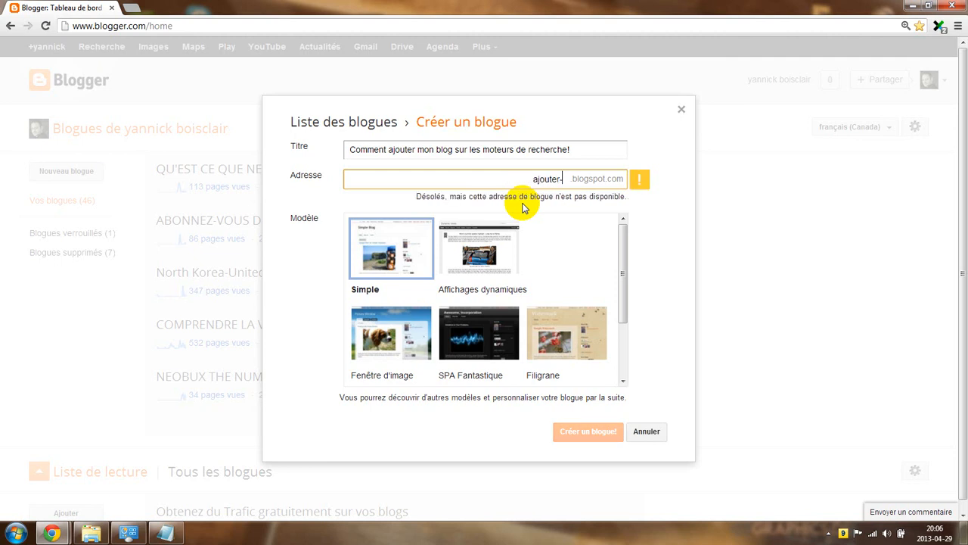
{"action": "type", "text": "blogs"}
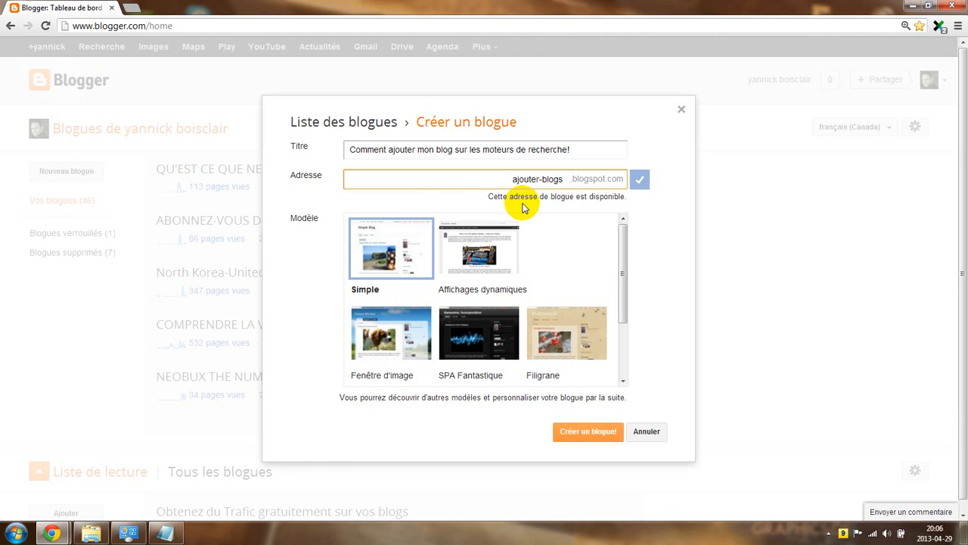
{"action": "type", "text": "-"}
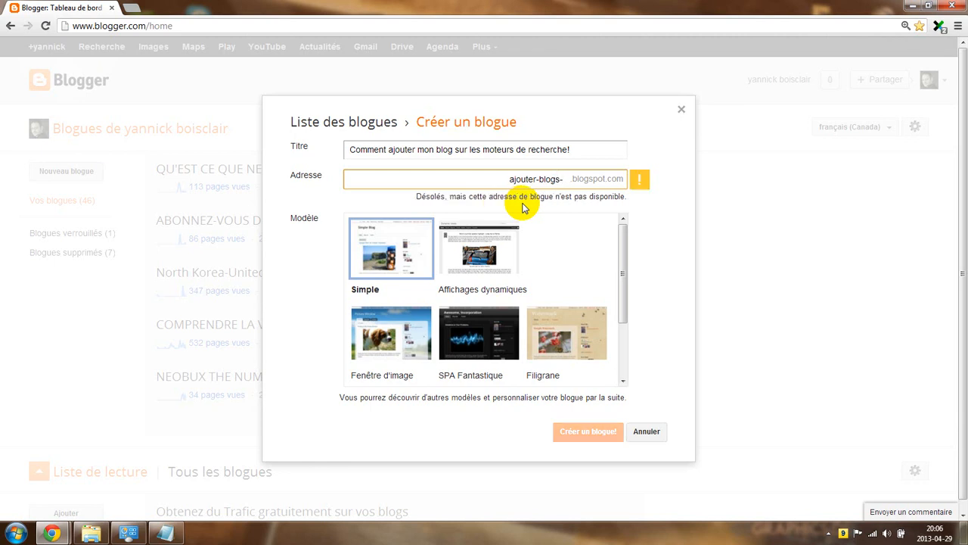
{"action": "type", "text": "google"}
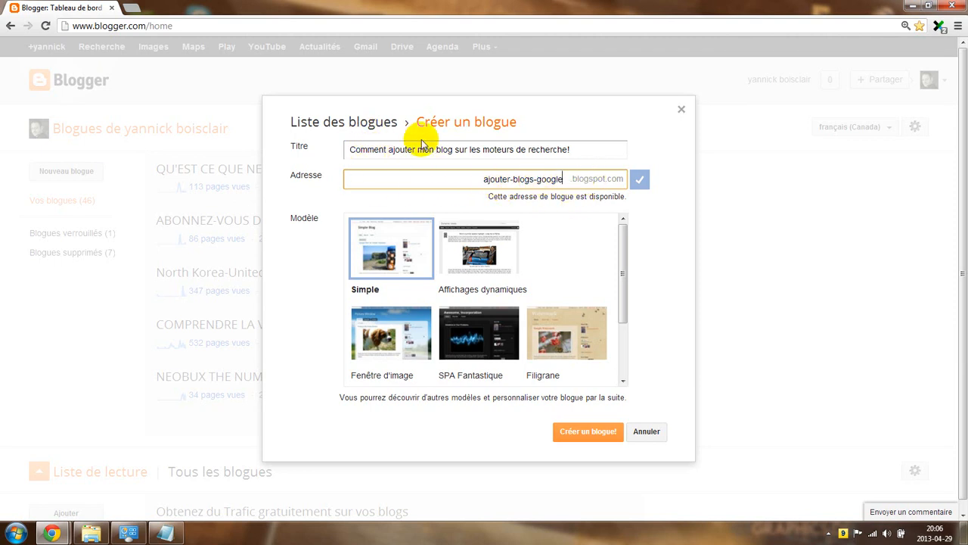
- Create the blog with the Simple template
{"action": "left_click", "coordinate": [410, 260]}
{"action": "left_click", "coordinate": [586, 433]}
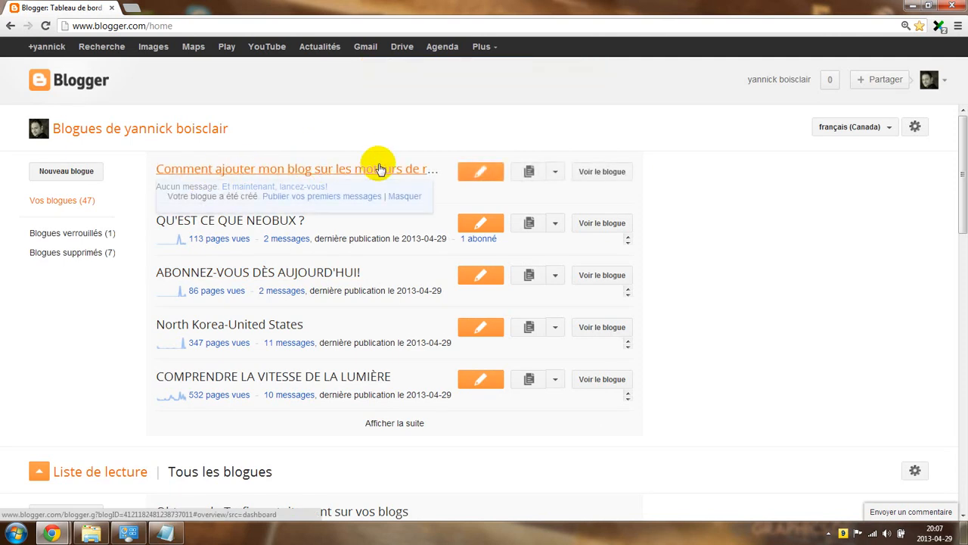
- Start the new blog's first post, preview it while blank, and return to the editor
{"action": "left_click", "coordinate": [319, 198]}
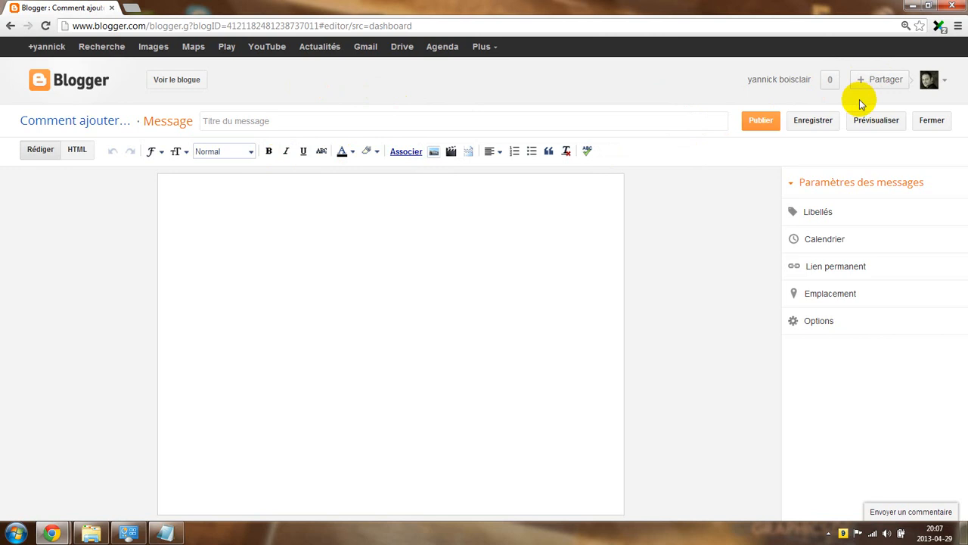
{"action": "left_click", "coordinate": [870, 121]}
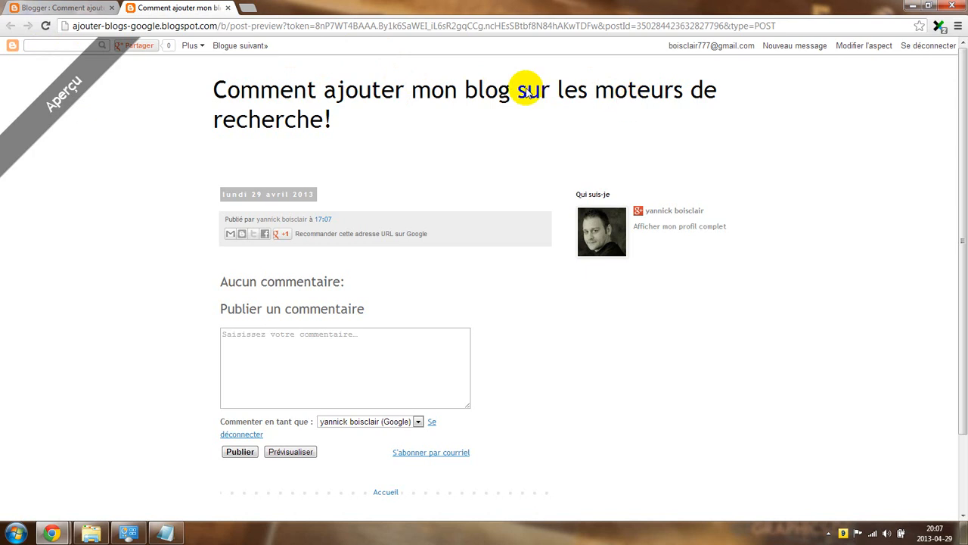
{"action": "left_click", "coordinate": [73, 8]}
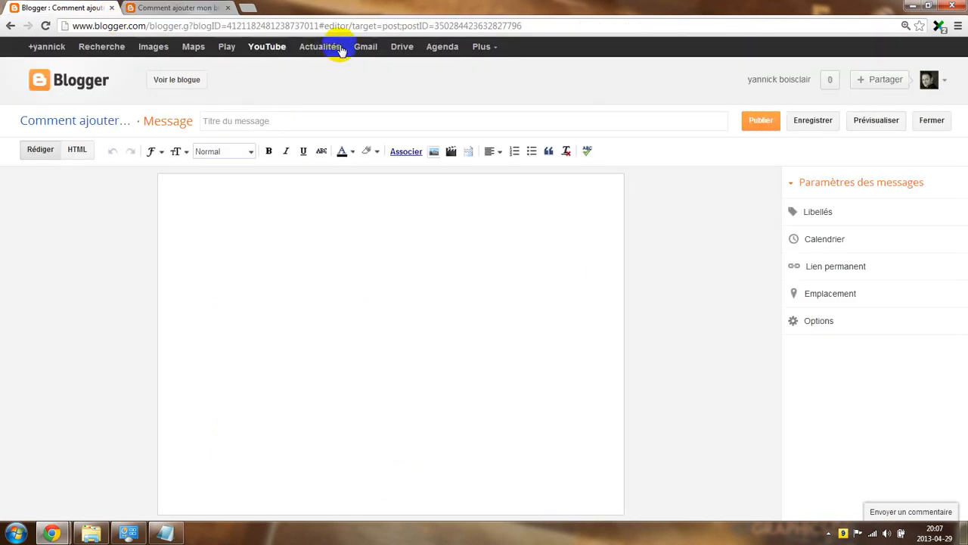
- Publish the blank, untitled post without sharing it on Google+, and view the published blog
{"action": "left_click", "coordinate": [763, 124]}
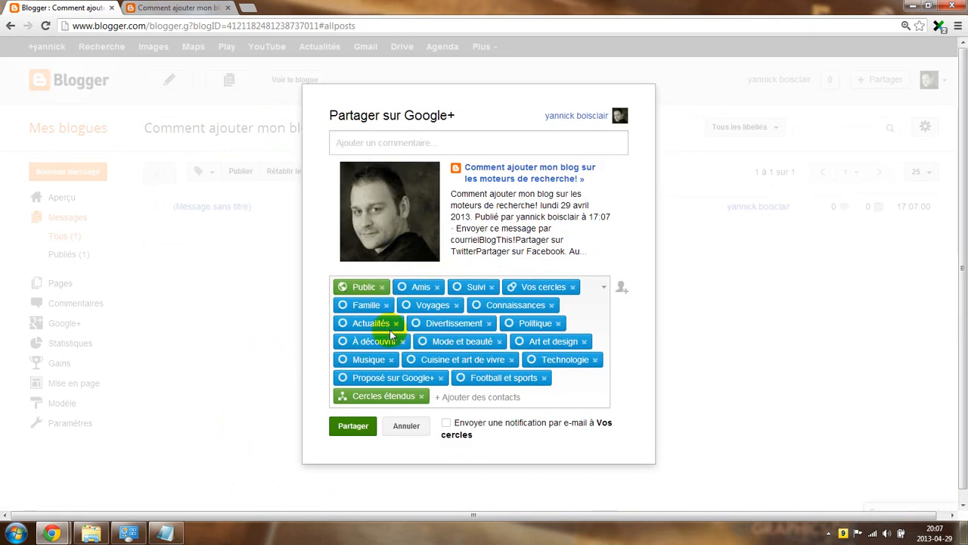
{"action": "left_click", "coordinate": [421, 433]}
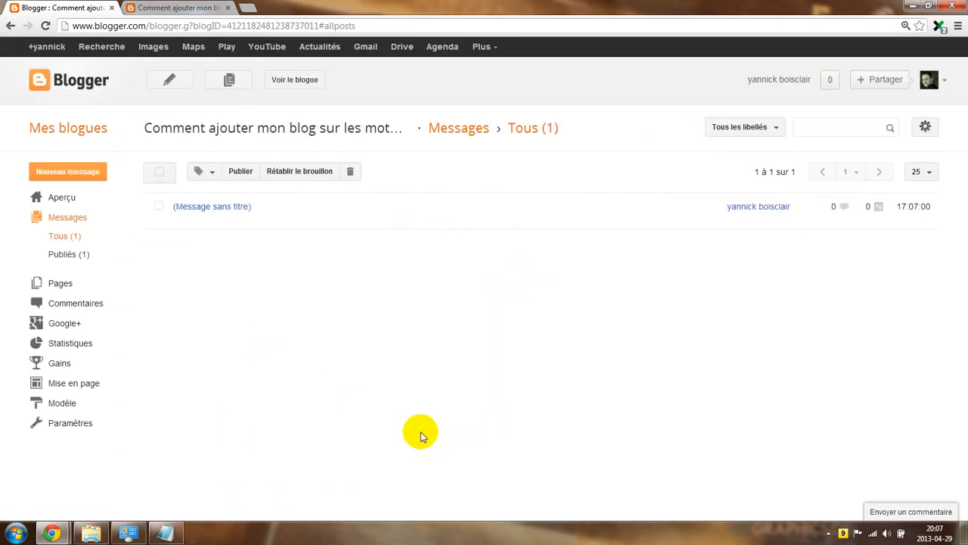
{"action": "left_click", "coordinate": [304, 82]}
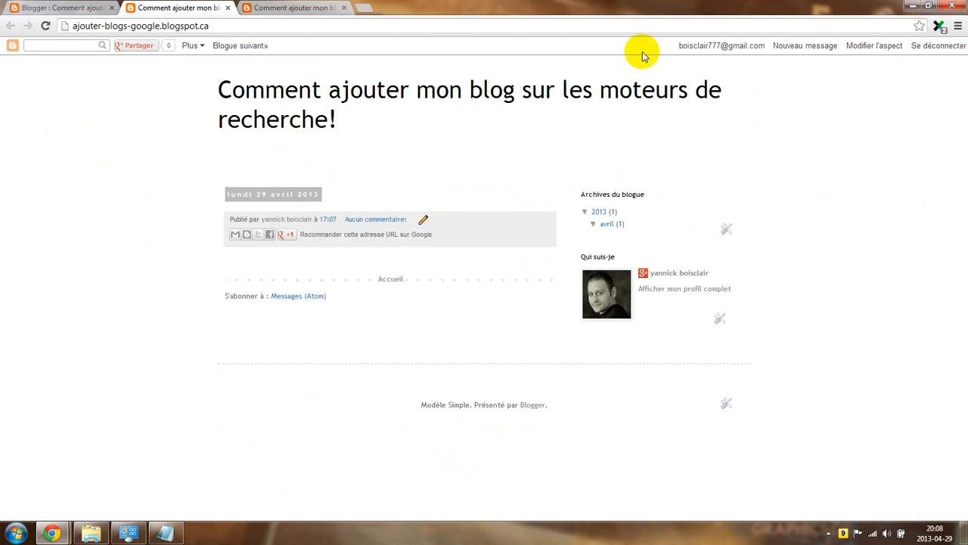
{"action": "left_click", "coordinate": [228, 9]}
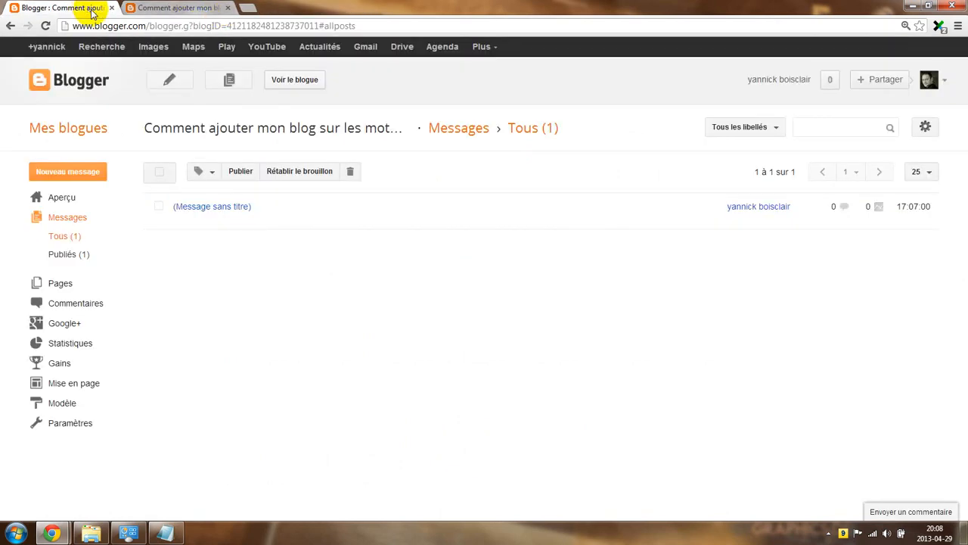
- Close the browser window and reopen Google Chrome in a maximized window
{"action": "left_click", "coordinate": [951, 6]}
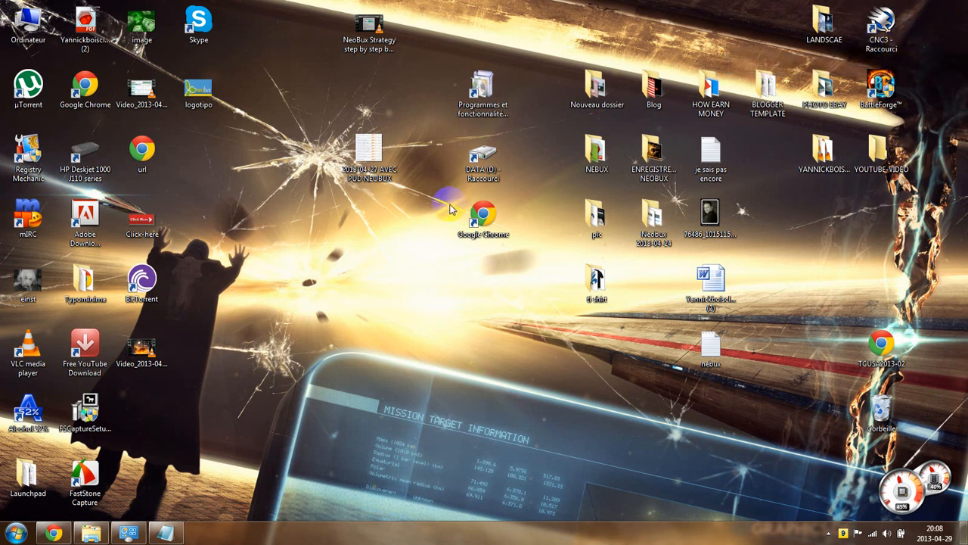
{"action": "double_click", "coordinate": [498, 216]}
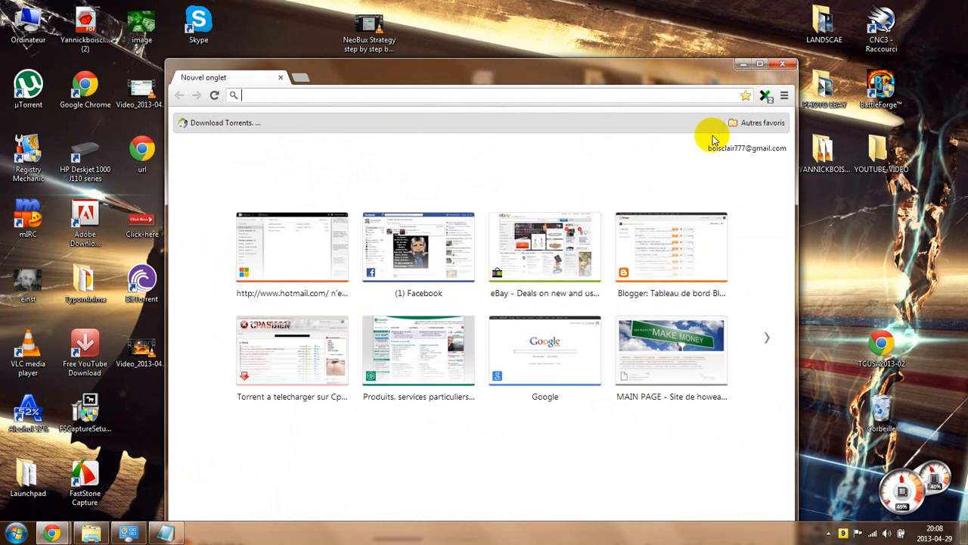
{"action": "left_click", "coordinate": [761, 64]}
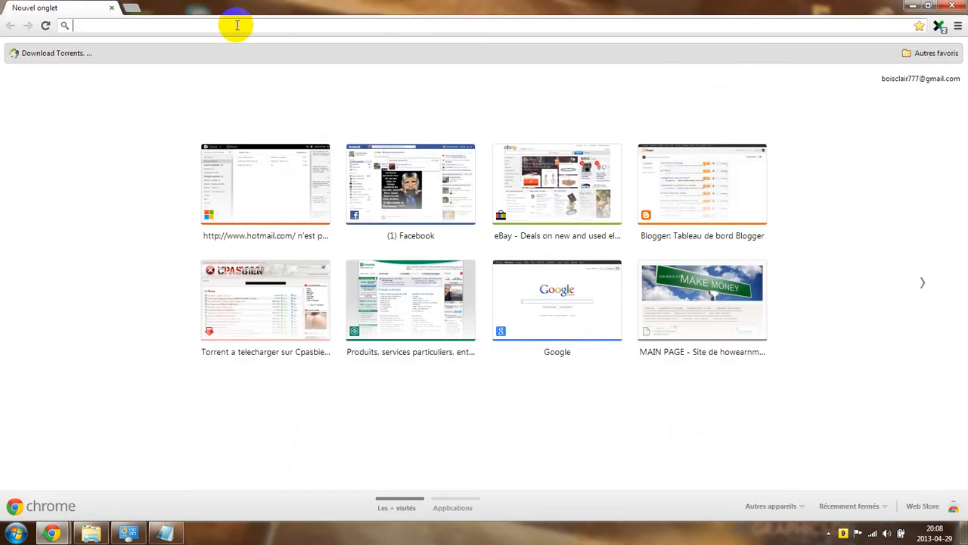
- Search for "webmaster tools" in a new browser tab, open Bing Webmaster Tools and sign in
{"action": "left_click", "coordinate": [130, 10]}
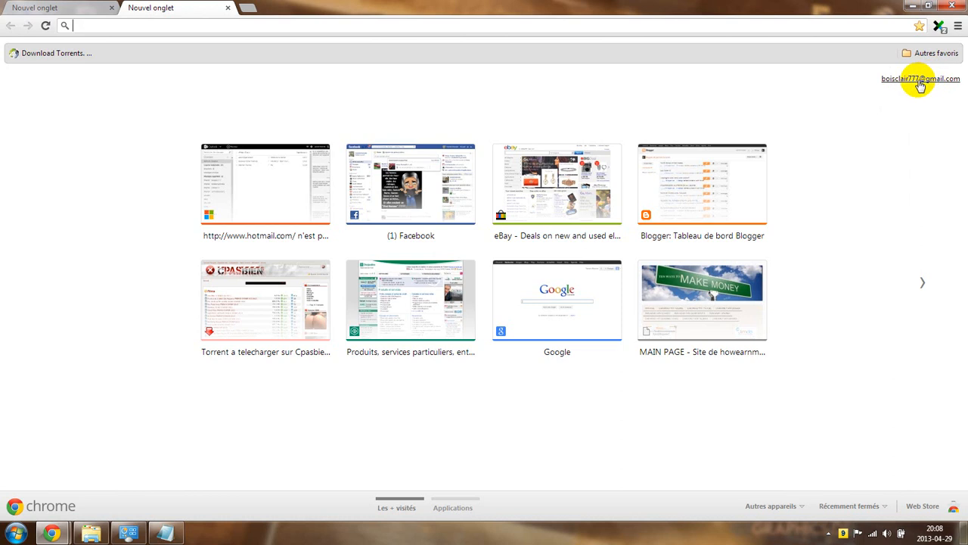
{"action": "left_click", "coordinate": [135, 25]}
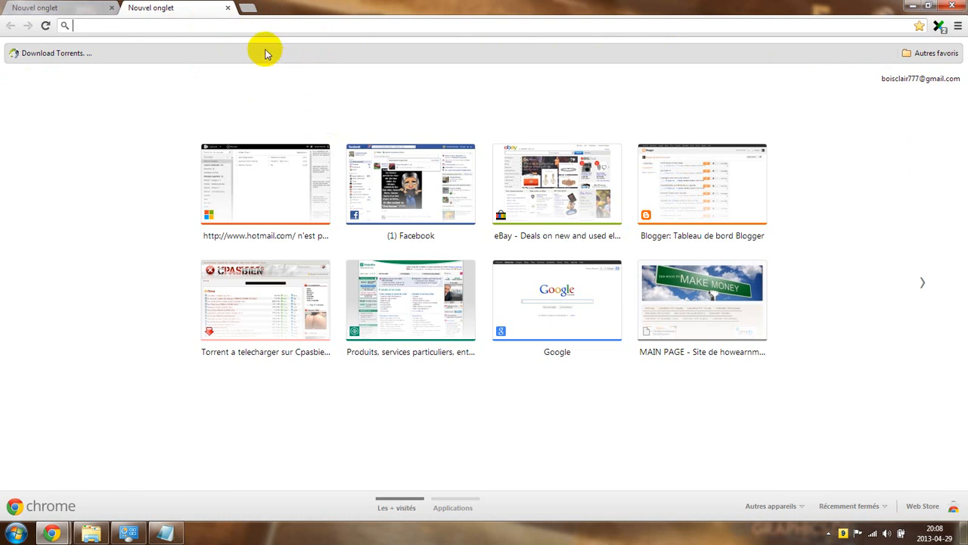
{"action": "type", "text": "webmaster"}
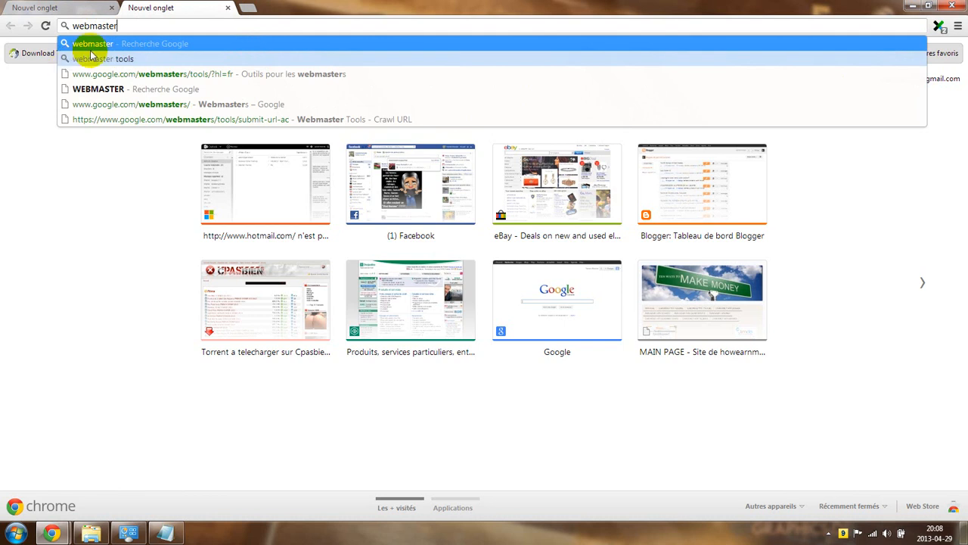
{"action": "left_click", "coordinate": [114, 60]}
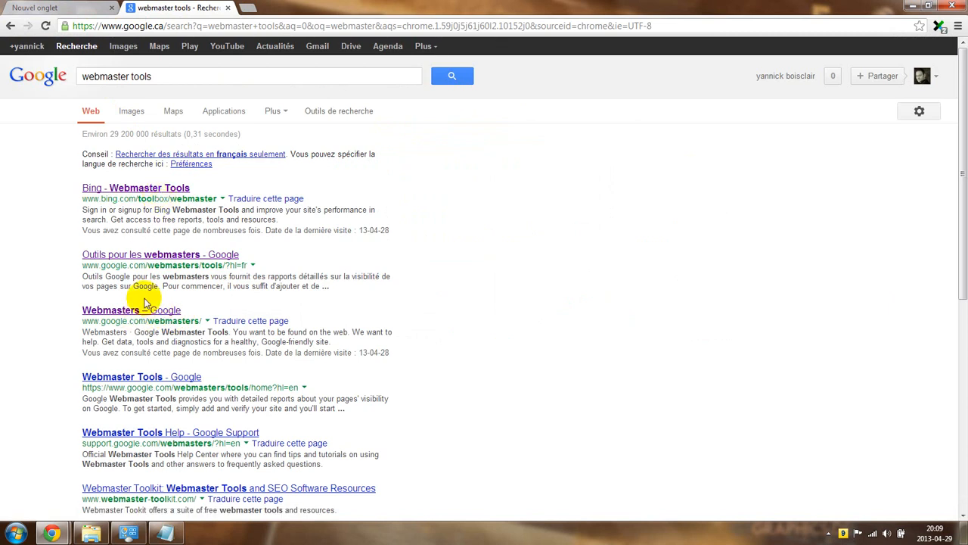
{"action": "left_click", "coordinate": [151, 193]}
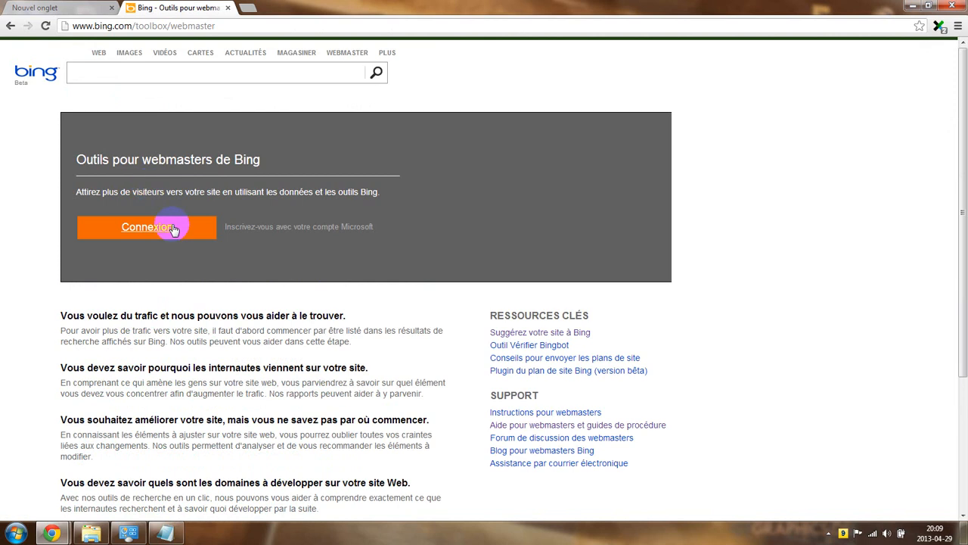
{"action": "left_click", "coordinate": [170, 224]}
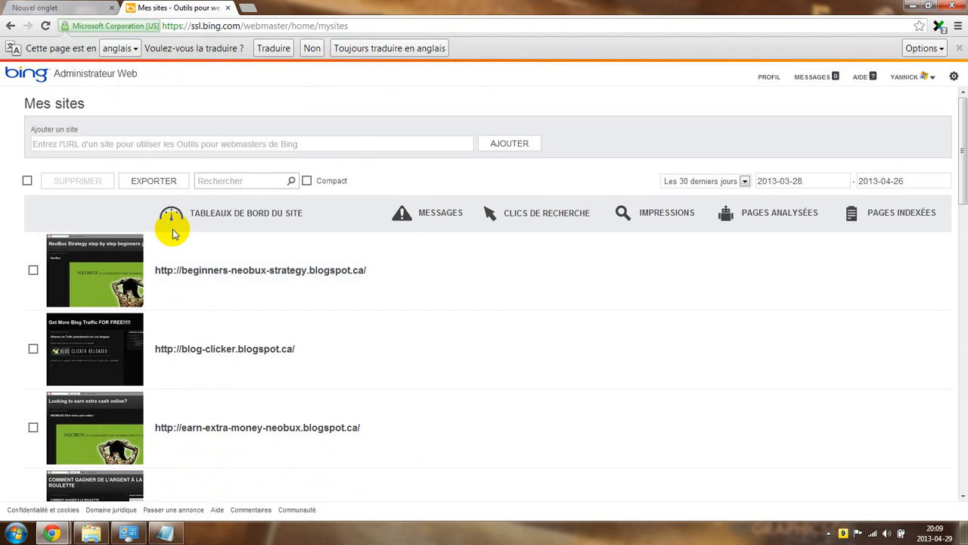
- Look through the list of sites already registered in the Bing Webmaster Tools account
{"action": "scroll", "coordinate": [265, 295], "scroll_direction": "down", "scroll_amount": 9}
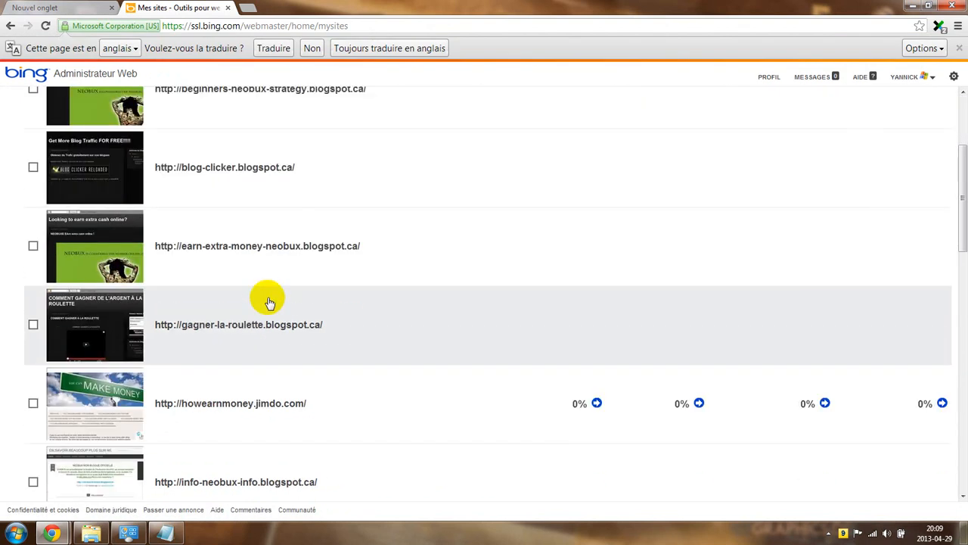
{"action": "scroll", "coordinate": [270, 302], "scroll_direction": "down", "scroll_amount": 5}
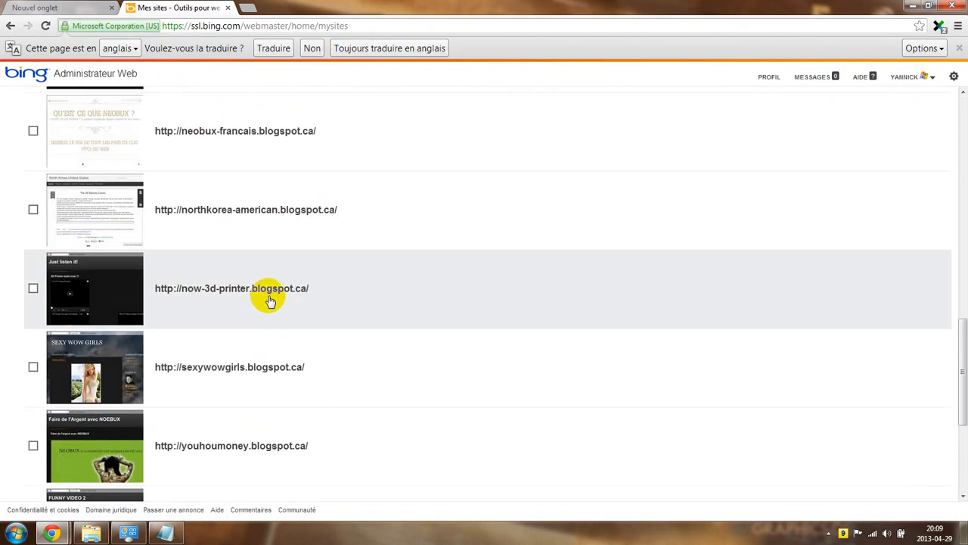
{"action": "scroll", "coordinate": [271, 301], "scroll_direction": "up", "scroll_amount": 4}
{"action": "scroll", "coordinate": [270, 302], "scroll_direction": "up", "scroll_amount": 10}
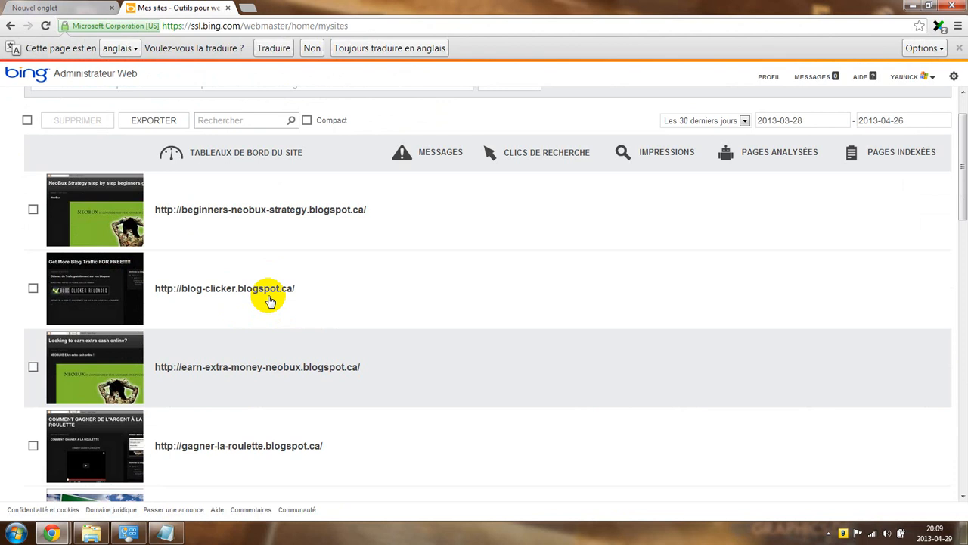
{"action": "scroll", "coordinate": [270, 301], "scroll_direction": "down", "scroll_amount": 5}
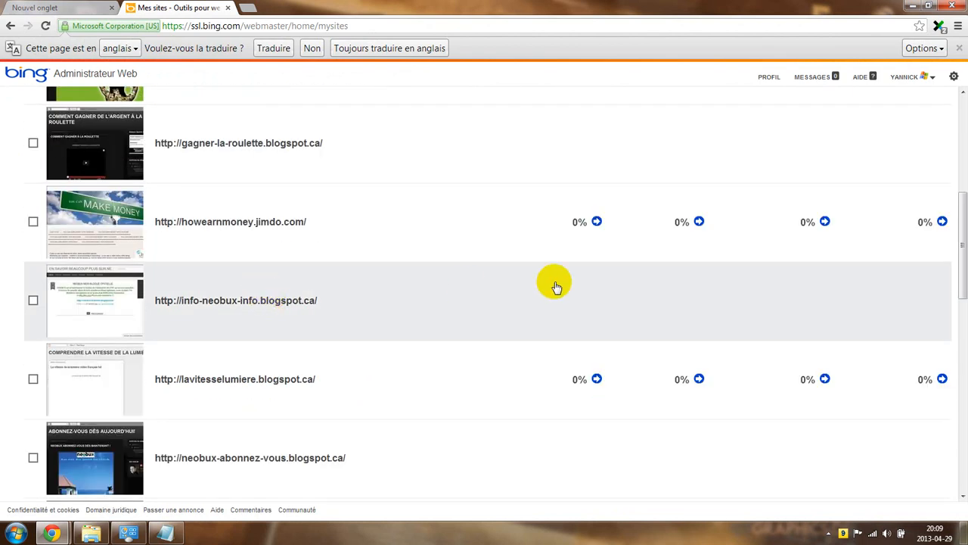
{"action": "scroll", "coordinate": [303, 351], "scroll_direction": "up", "scroll_amount": 5}
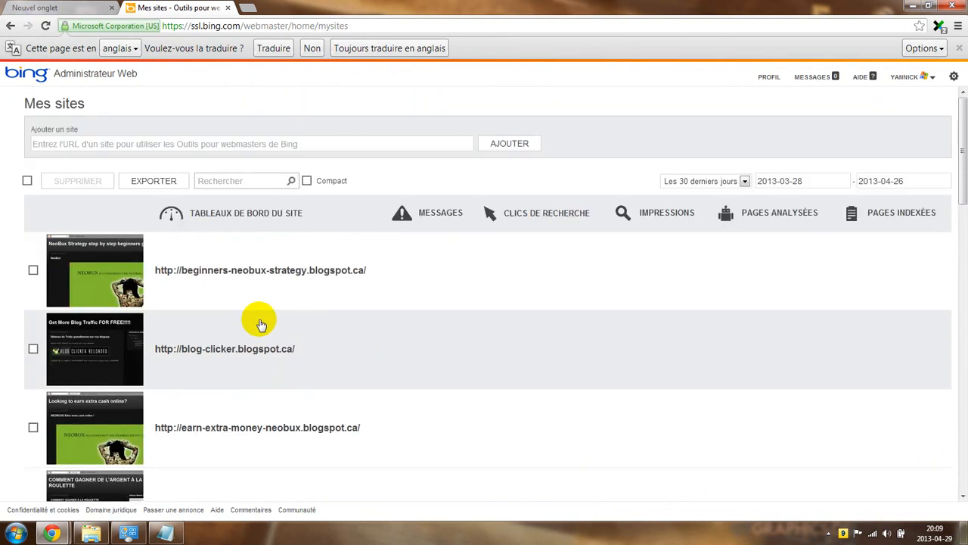
- View the blog "Comment ajouter mon blog sur les moteurs de recherche!" from the Blogger dashboard in a new tab and copy its web address
{"action": "left_click", "coordinate": [173, 143]}
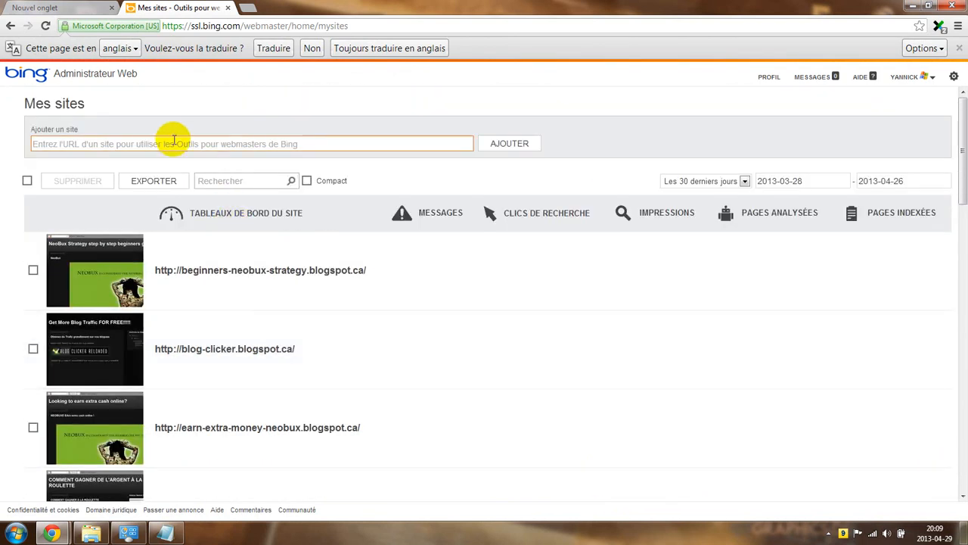
{"action": "left_click", "coordinate": [252, 6]}
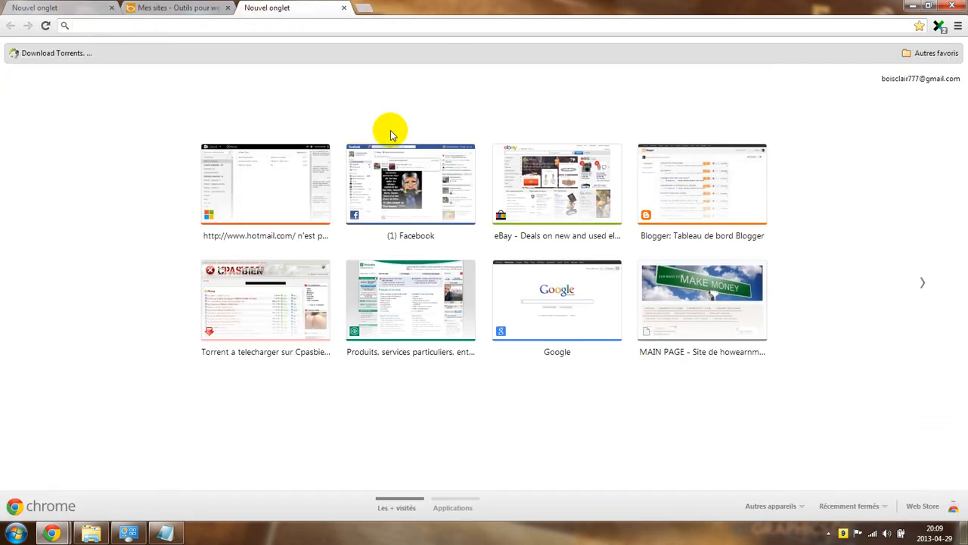
{"action": "left_click", "coordinate": [706, 201]}
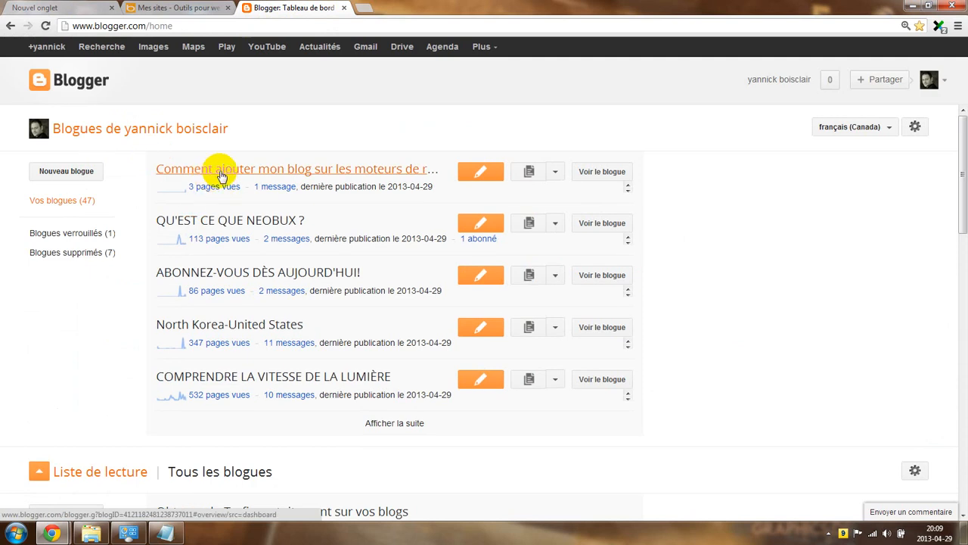
{"action": "left_click", "coordinate": [591, 173]}
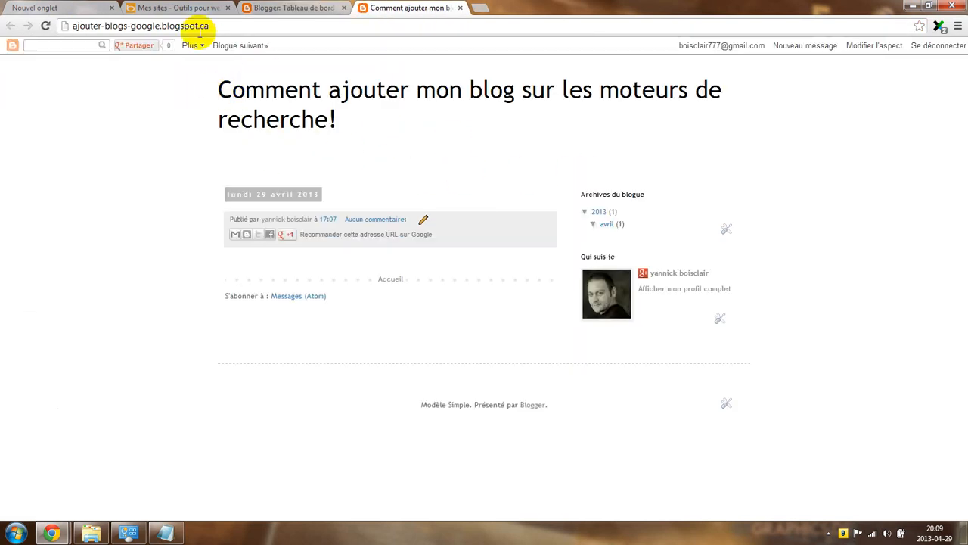
{"action": "left_click", "coordinate": [184, 25]}
{"action": "key", "text": "ctrl+c"}
{"action": "right_click", "coordinate": [190, 29]}
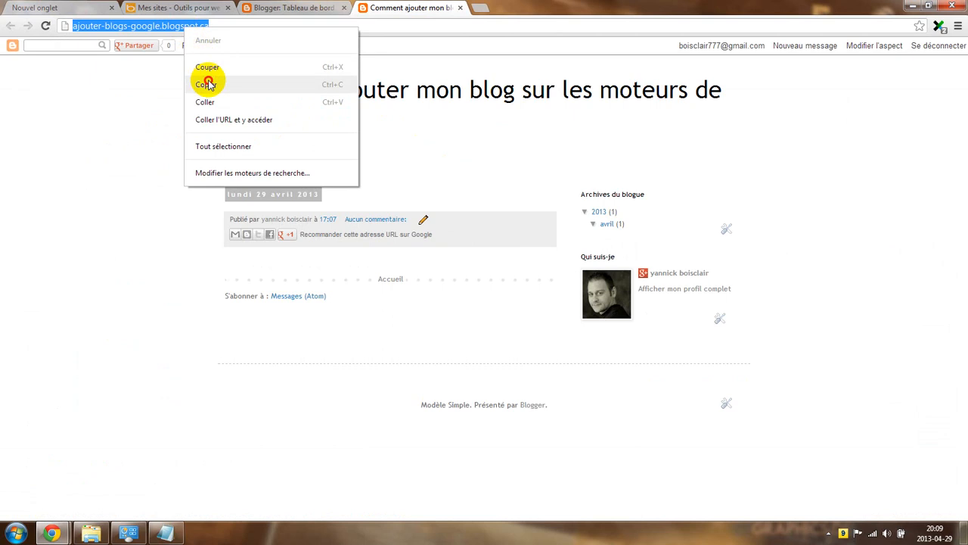
{"action": "left_click", "coordinate": [202, 81]}
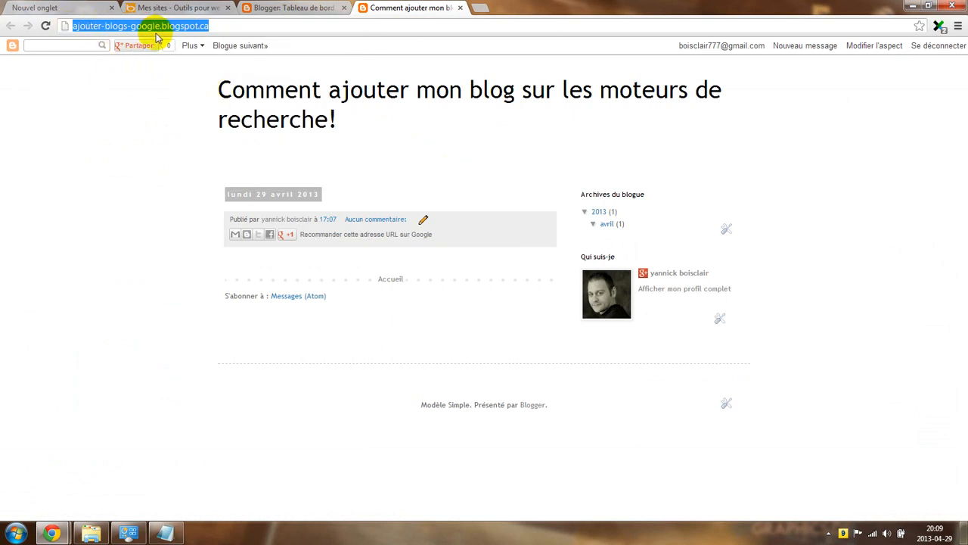
{"action": "left_click", "coordinate": [288, 11]}
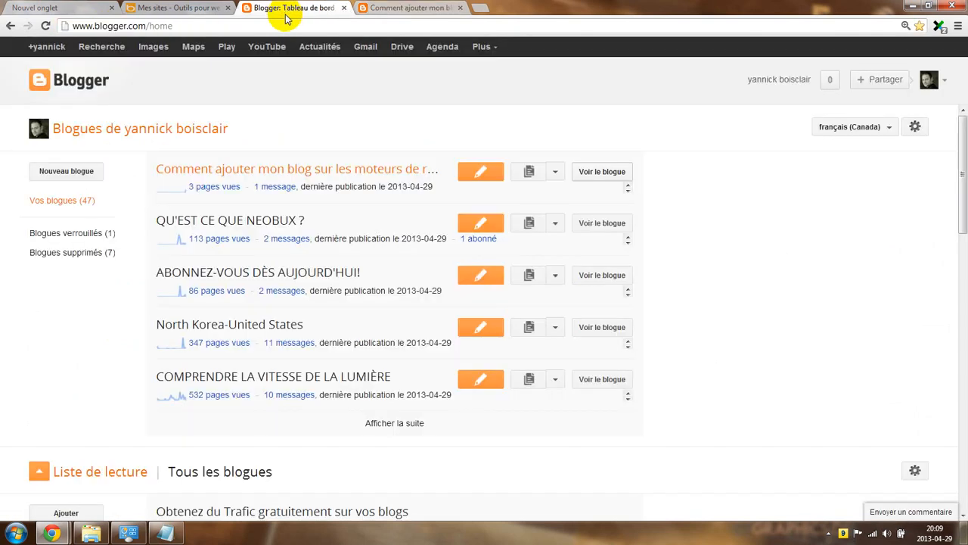
{"action": "left_click", "coordinate": [182, 8]}
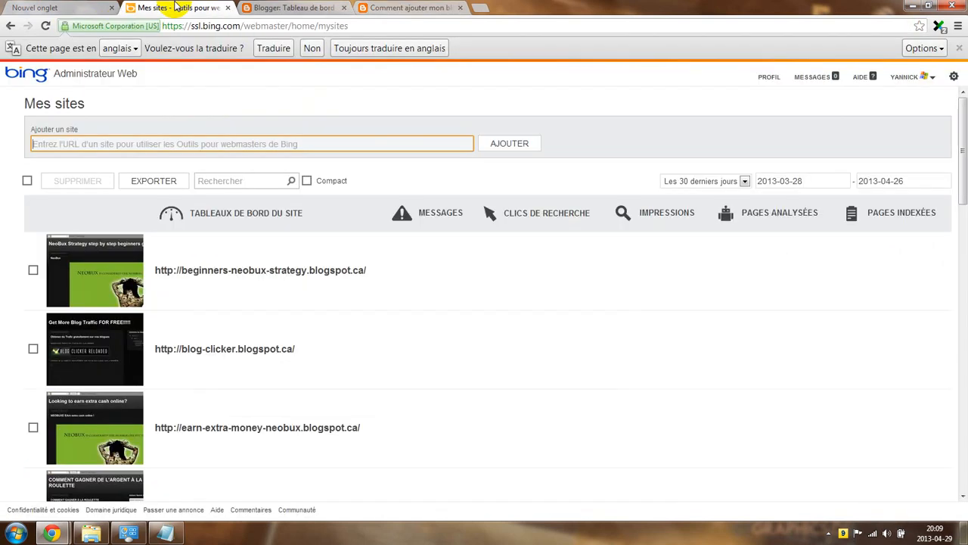
{"action": "right_click", "coordinate": [226, 142]}
{"action": "left_click", "coordinate": [265, 235]}
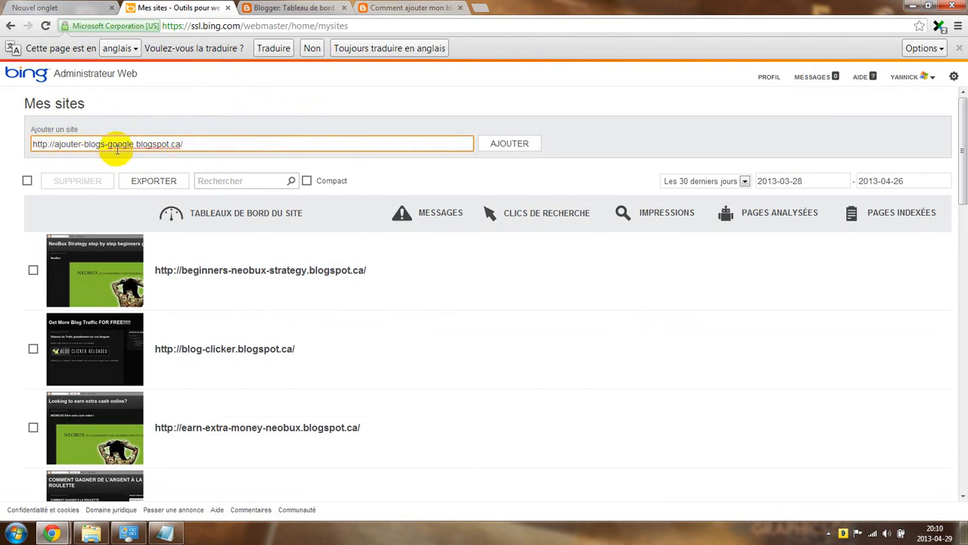
{"action": "left_click", "coordinate": [509, 153]}
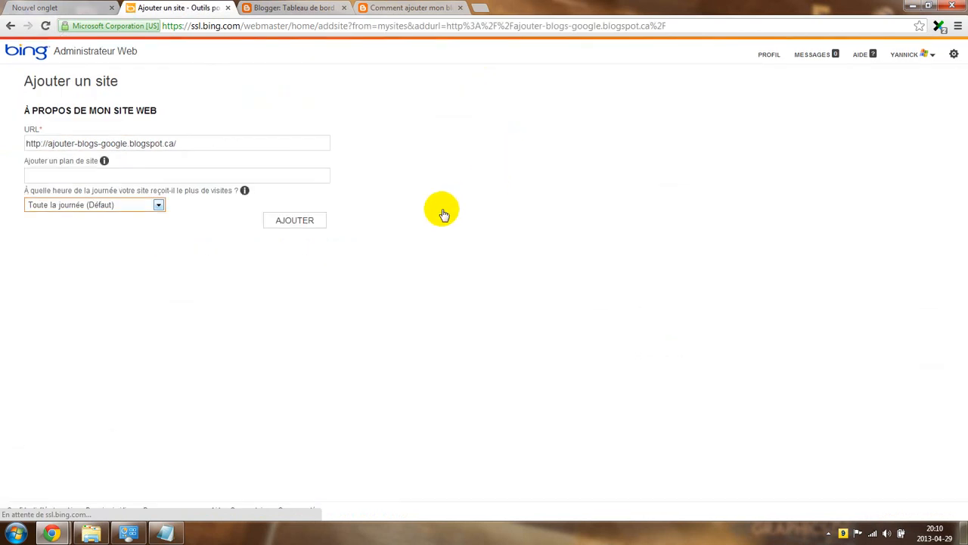
{"action": "mouse_move", "coordinate": [105, 160]}
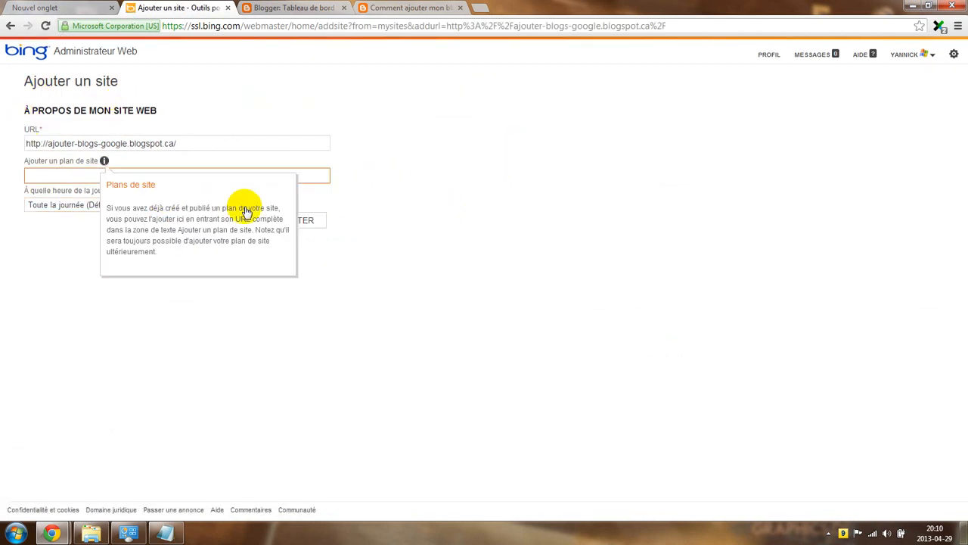
{"action": "left_click", "coordinate": [302, 220]}
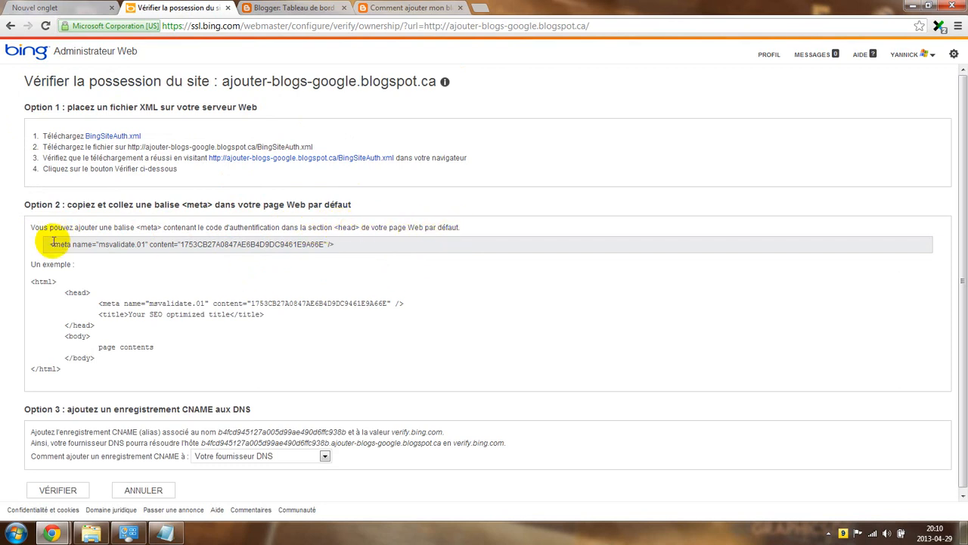
- Copy the full msvalidate.01 meta tag from Option 2 of Bing's site ownership verification page
{"action": "left_click_drag", "start_coordinate": [50, 244], "coordinate": [333, 245]}
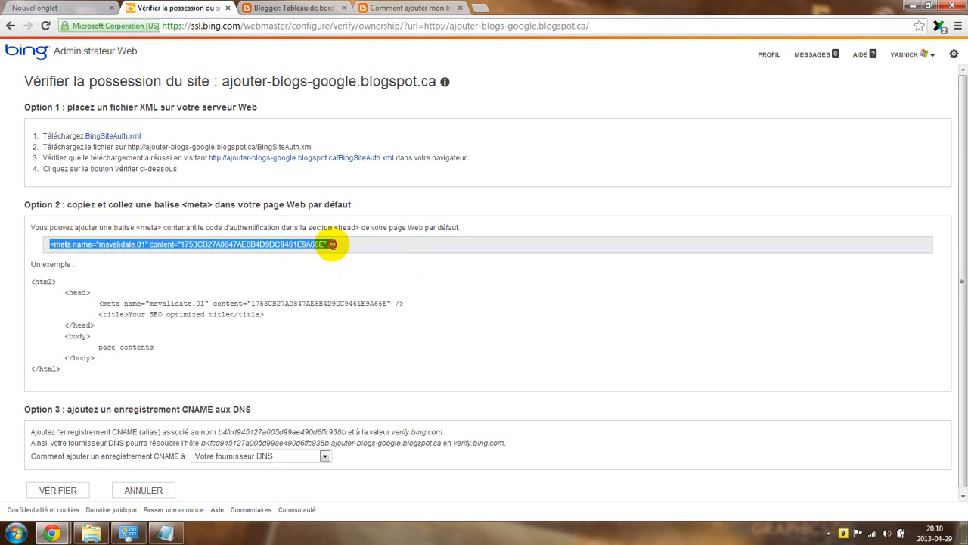
{"action": "right_click", "coordinate": [322, 246]}
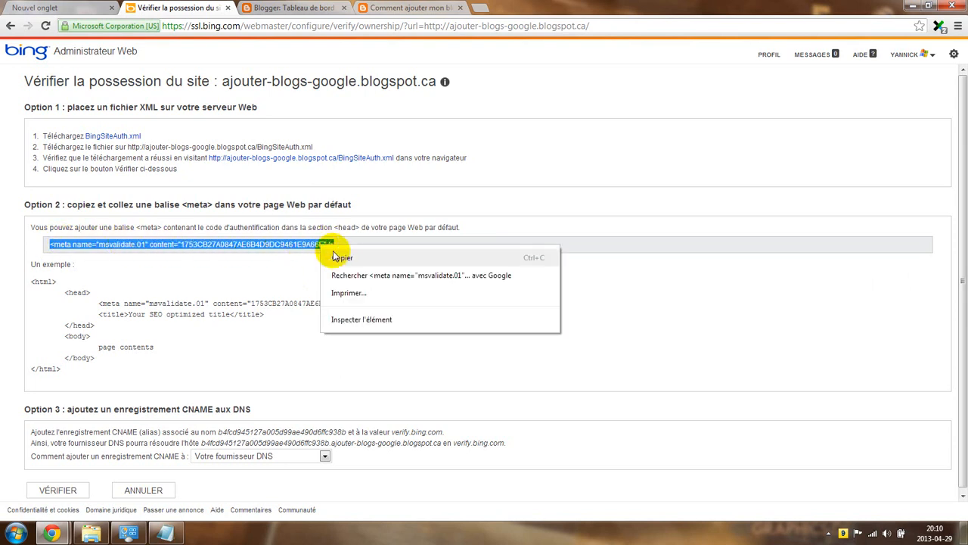
{"action": "left_click", "coordinate": [342, 258]}
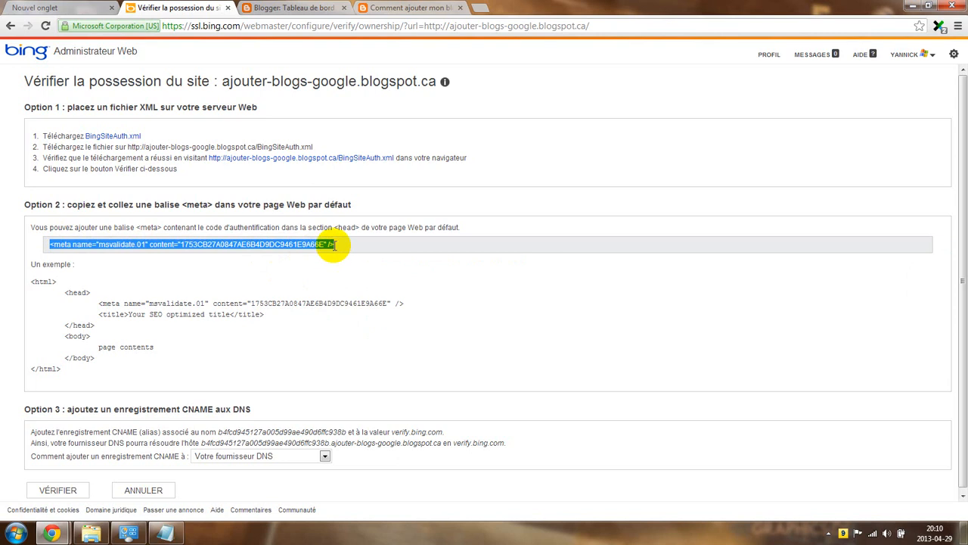
{"action": "scroll", "coordinate": [127, 280], "scroll_direction": "down", "scroll_amount": 1}
{"action": "left_click", "coordinate": [56, 490]}
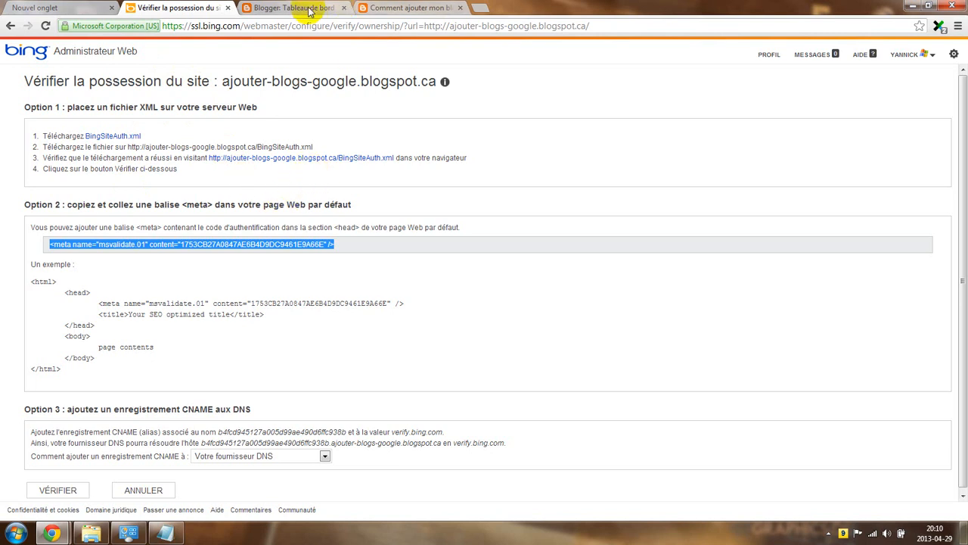
- Open the HTML code of the new blog's template for editing in Blogger
{"action": "left_click", "coordinate": [386, 8]}
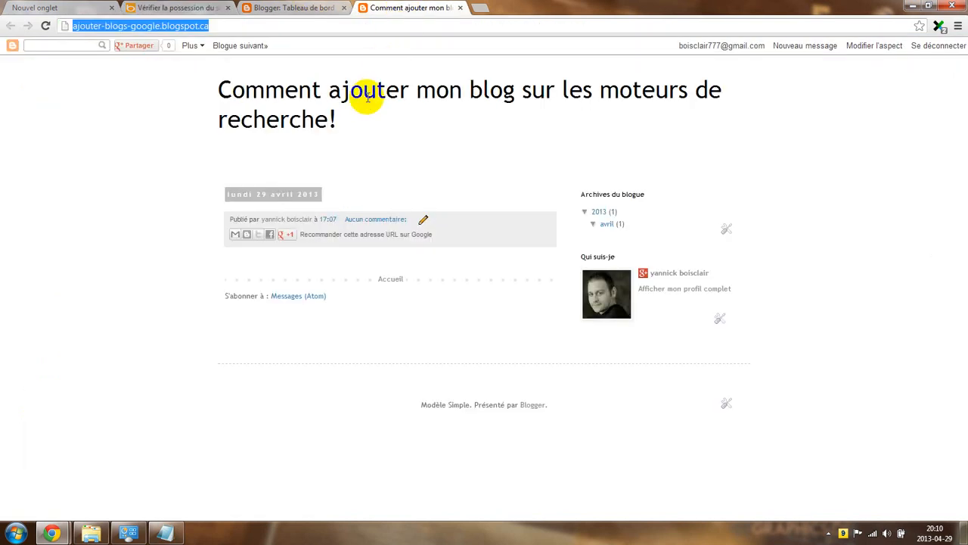
{"action": "left_click", "coordinate": [307, 9]}
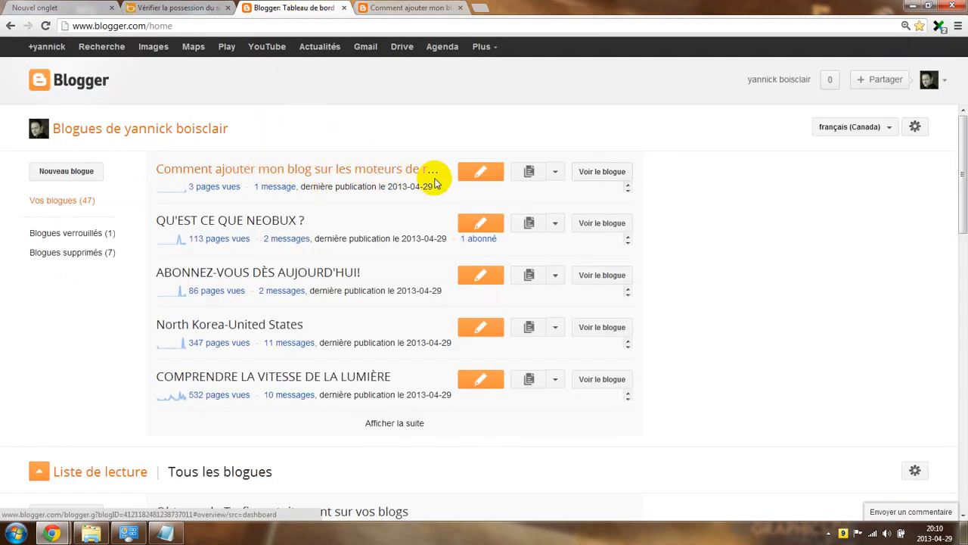
{"action": "left_click", "coordinate": [554, 172]}
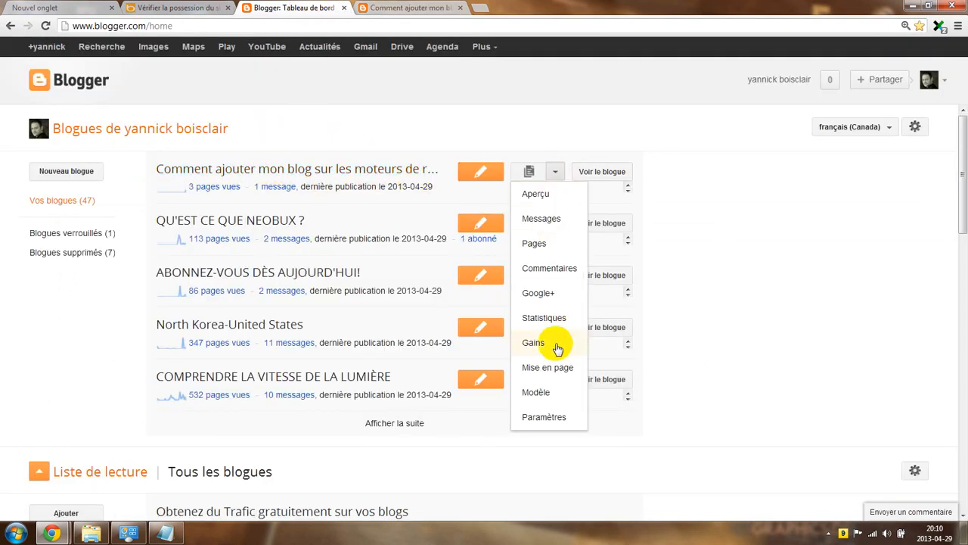
{"action": "left_click", "coordinate": [552, 391]}
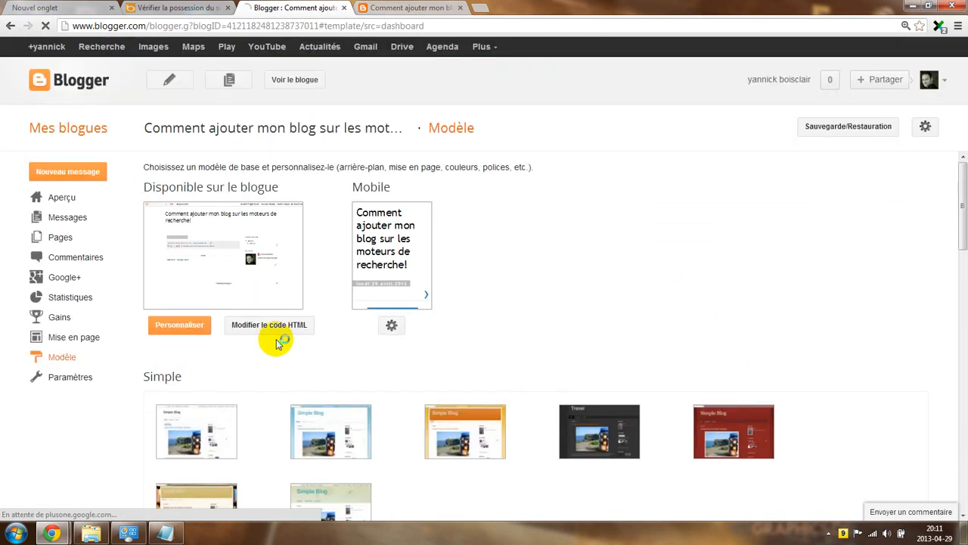
{"action": "left_click", "coordinate": [278, 342]}
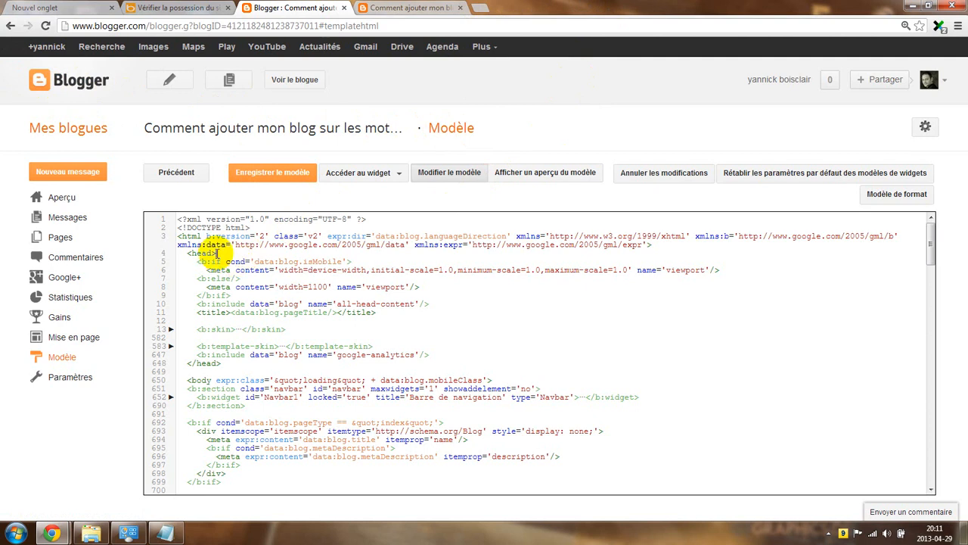
- Paste the copied msvalidate.01 meta tag on a new line directly below <head> in the blog template and save the template
{"action": "key", "text": "Return"}
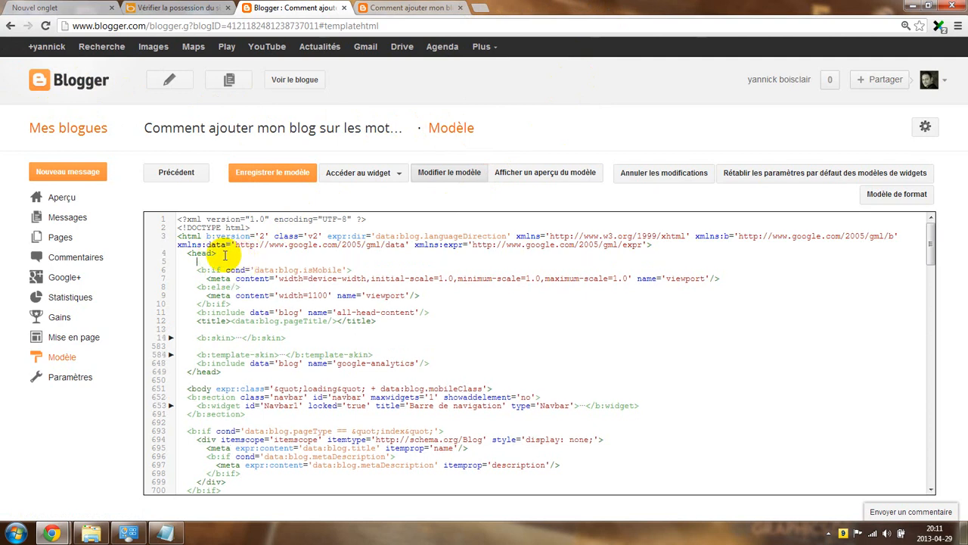
{"action": "left_click_drag", "start_coordinate": [189, 253], "coordinate": [218, 258]}
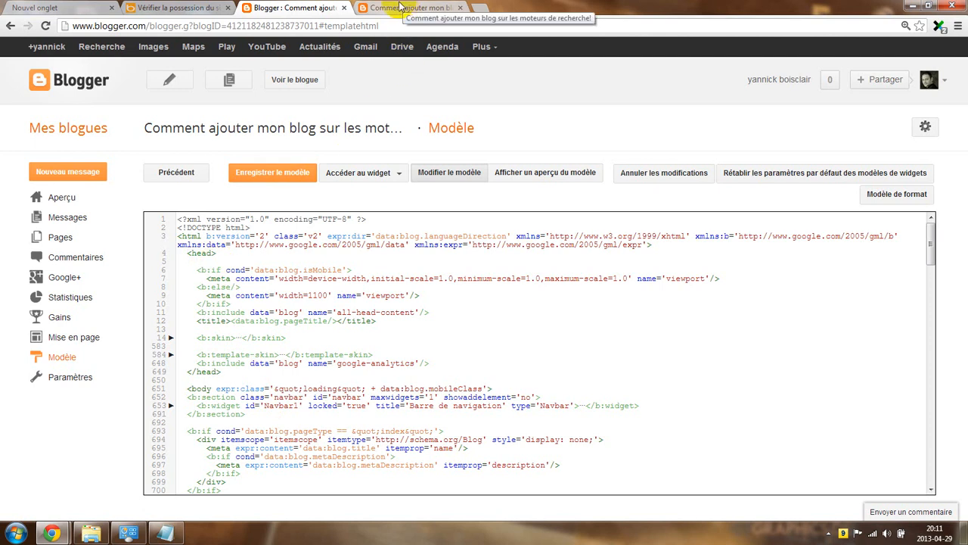
{"action": "left_click", "coordinate": [190, 8]}
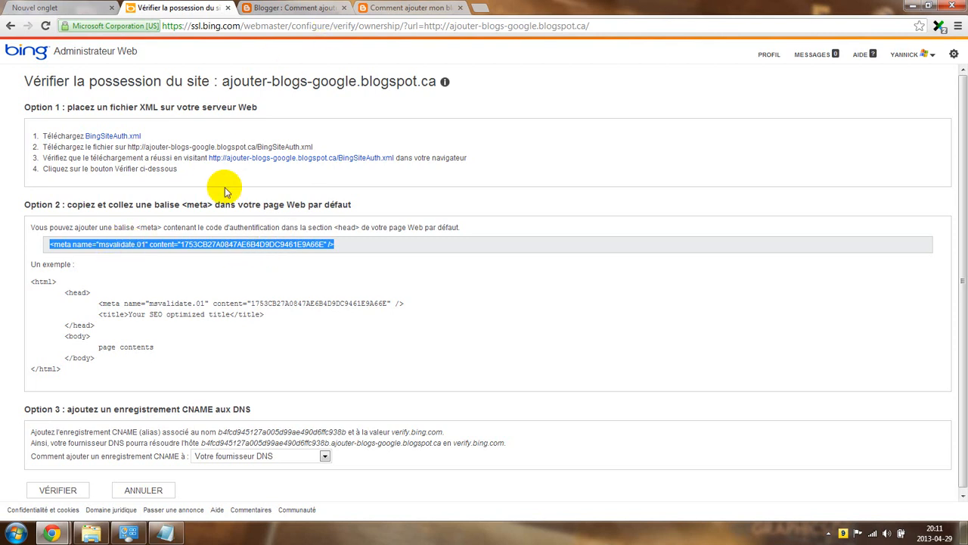
{"action": "left_click", "coordinate": [428, 9]}
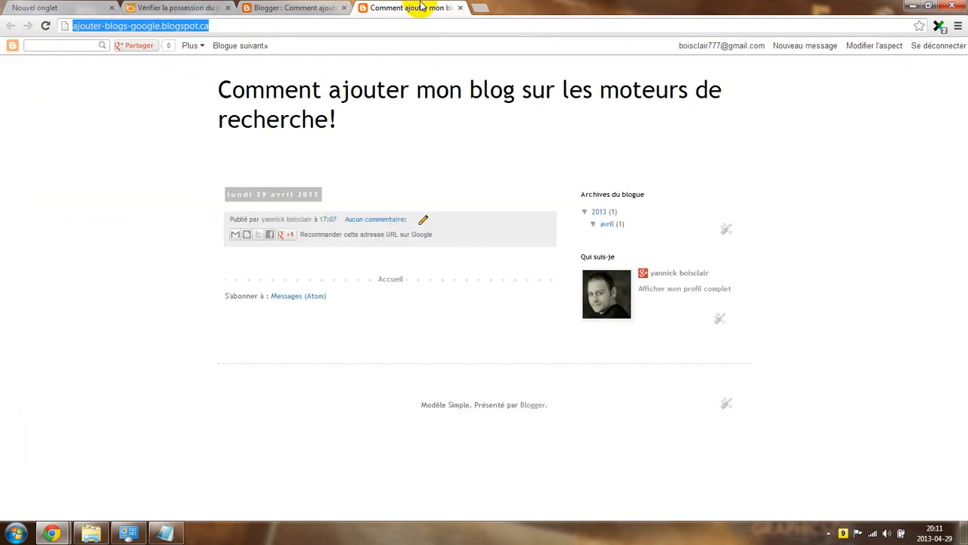
{"action": "left_click", "coordinate": [298, 8]}
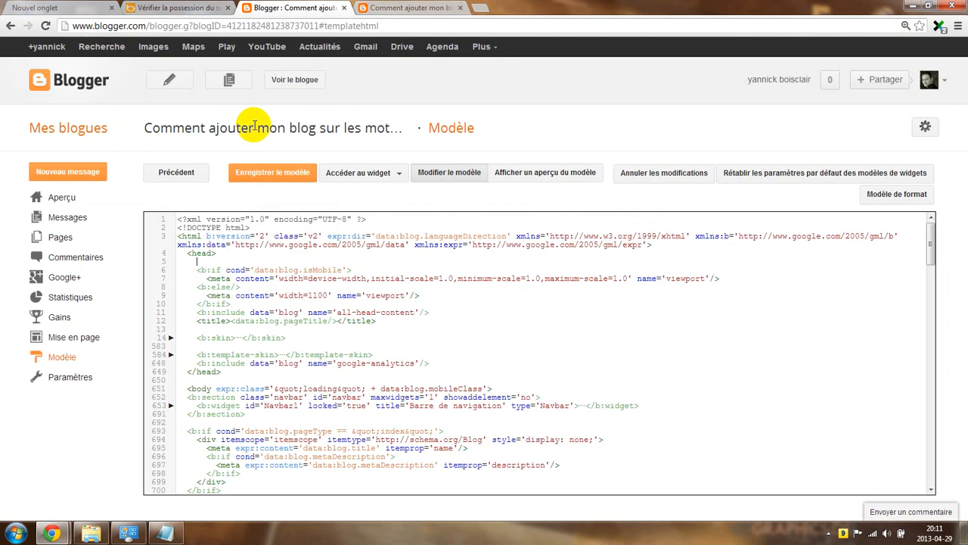
{"action": "right_click", "coordinate": [211, 259]}
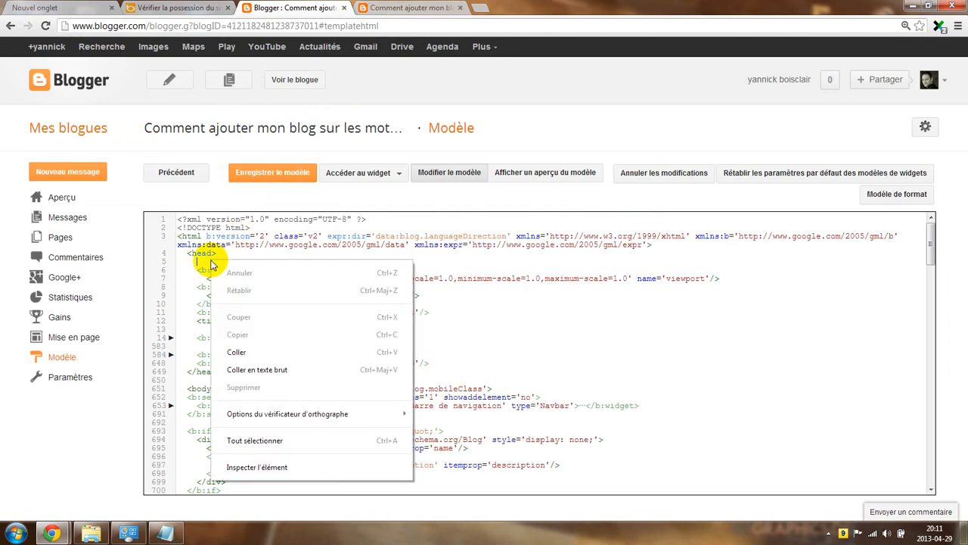
{"action": "left_click", "coordinate": [253, 352]}
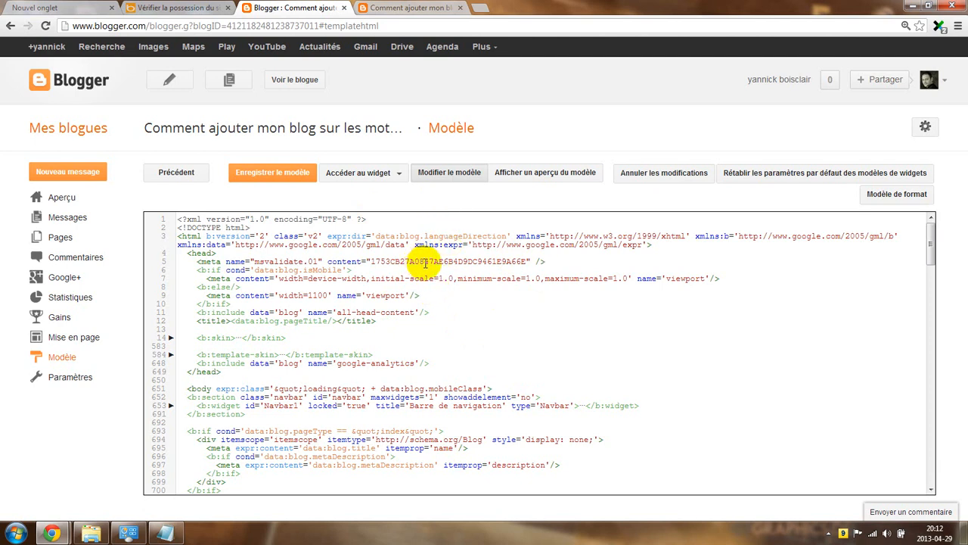
{"action": "left_click", "coordinate": [293, 179]}
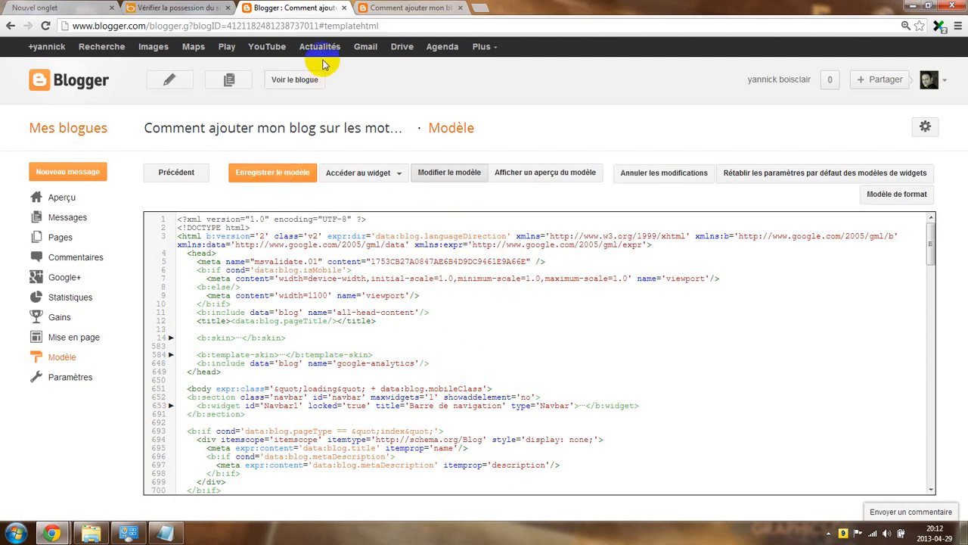
- Return to Bing's ownership page and verify possession of ajouter-blogs-google.blogspot.ca
{"action": "left_click", "coordinate": [415, 8]}
{"action": "left_click", "coordinate": [173, 7]}
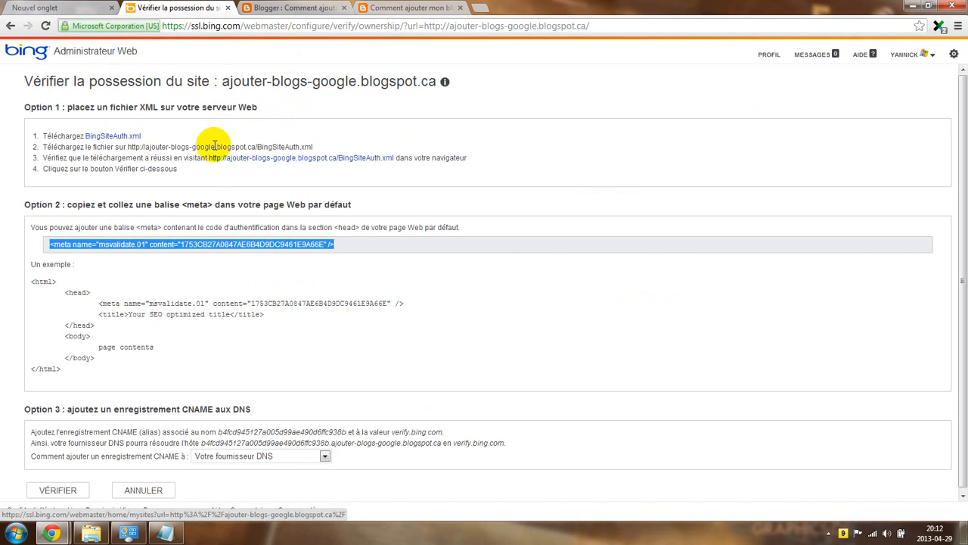
{"action": "scroll", "coordinate": [212, 272], "scroll_direction": "down", "scroll_amount": 1}
{"action": "left_click", "coordinate": [36, 490]}
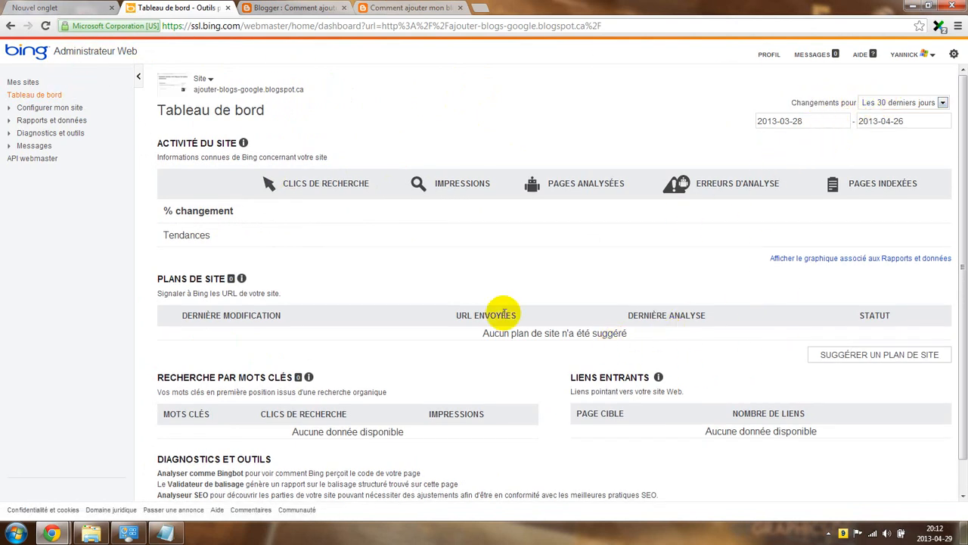
- Look through the list of registered sites in Bing Webmaster Tools, including the new blog's entry
{"action": "left_click", "coordinate": [30, 60]}
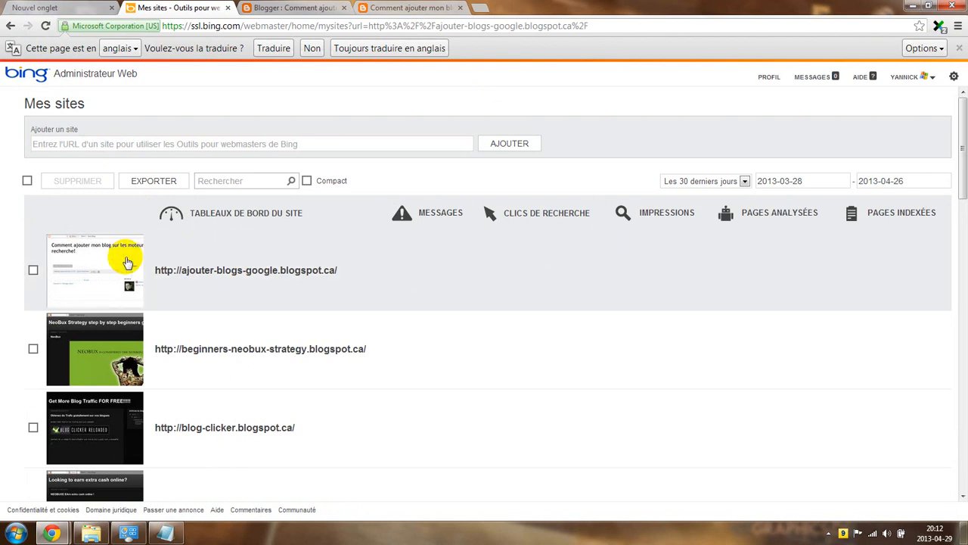
{"action": "left_click", "coordinate": [178, 147]}
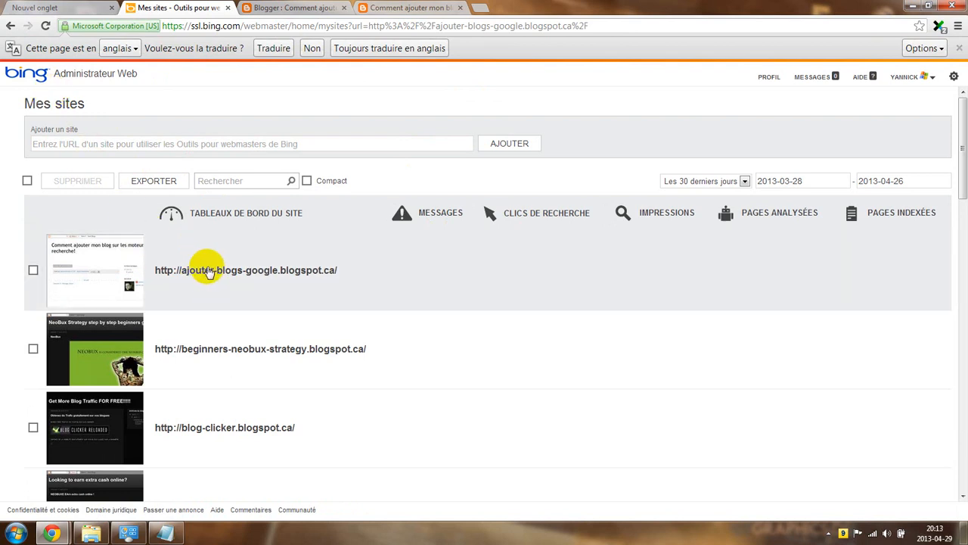
{"action": "scroll", "coordinate": [212, 274], "scroll_direction": "down", "scroll_amount": 6}
{"action": "scroll", "coordinate": [214, 275], "scroll_direction": "up", "scroll_amount": 3}
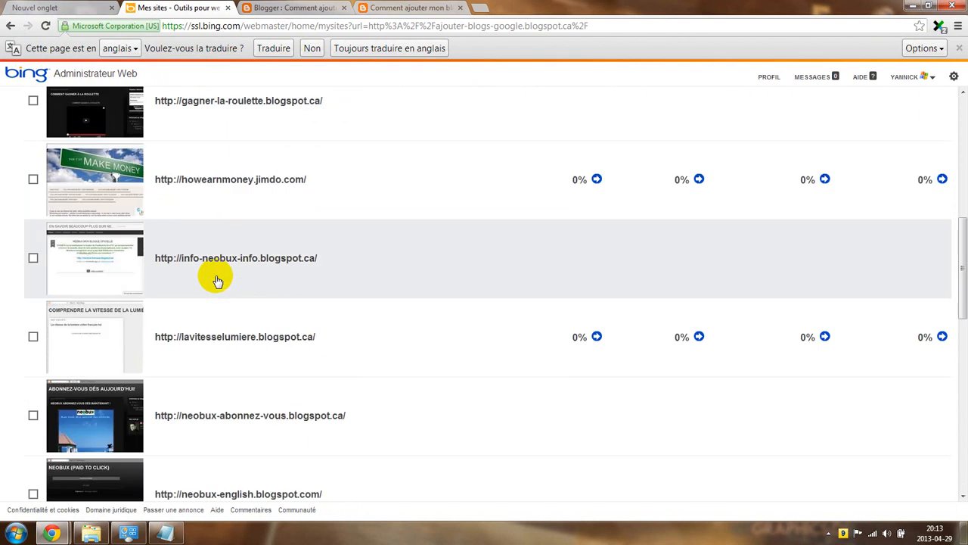
{"action": "scroll", "coordinate": [213, 275], "scroll_direction": "up", "scroll_amount": 4}
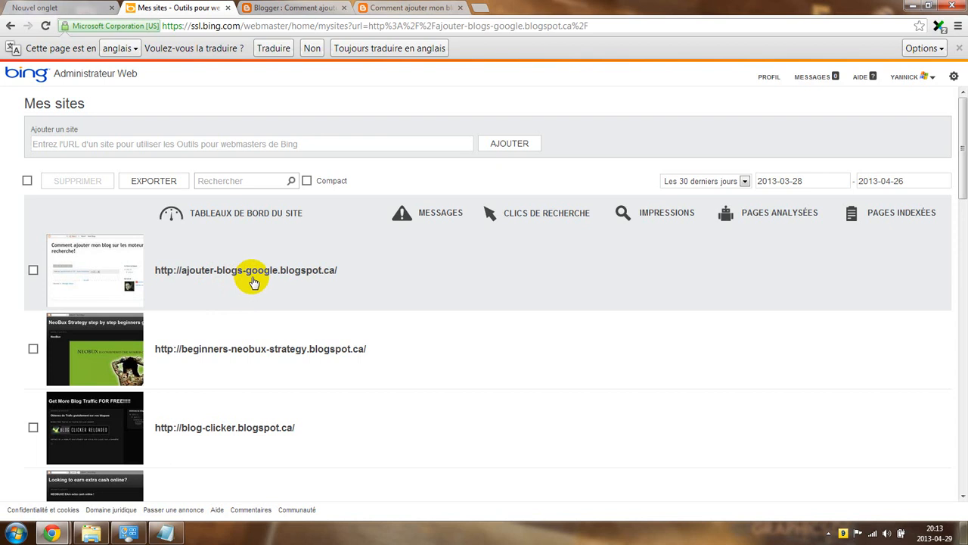
{"action": "left_click", "coordinate": [479, 7]}
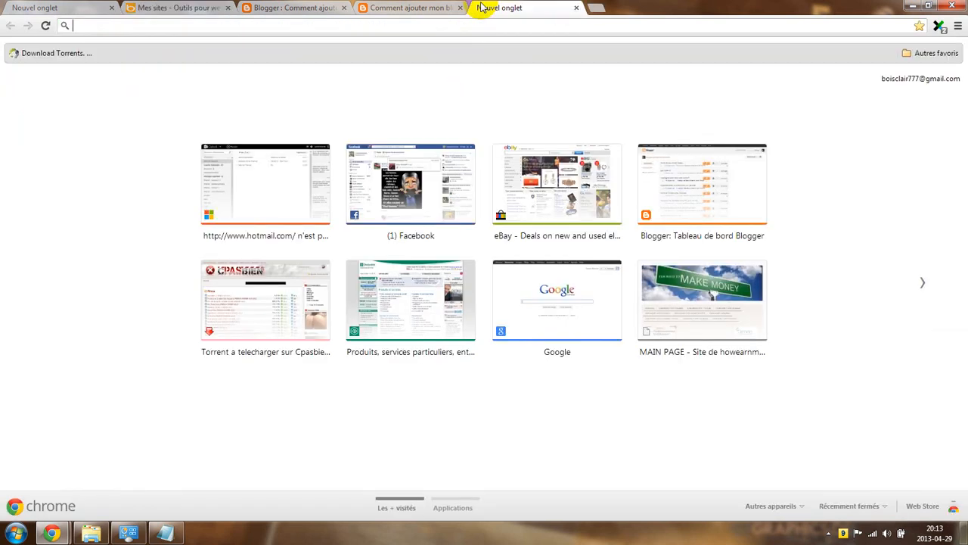
{"action": "left_click", "coordinate": [577, 8]}
{"action": "scroll", "coordinate": [281, 292], "scroll_direction": "down", "scroll_amount": 2}
{"action": "scroll", "coordinate": [284, 293], "scroll_direction": "up", "scroll_amount": 2}
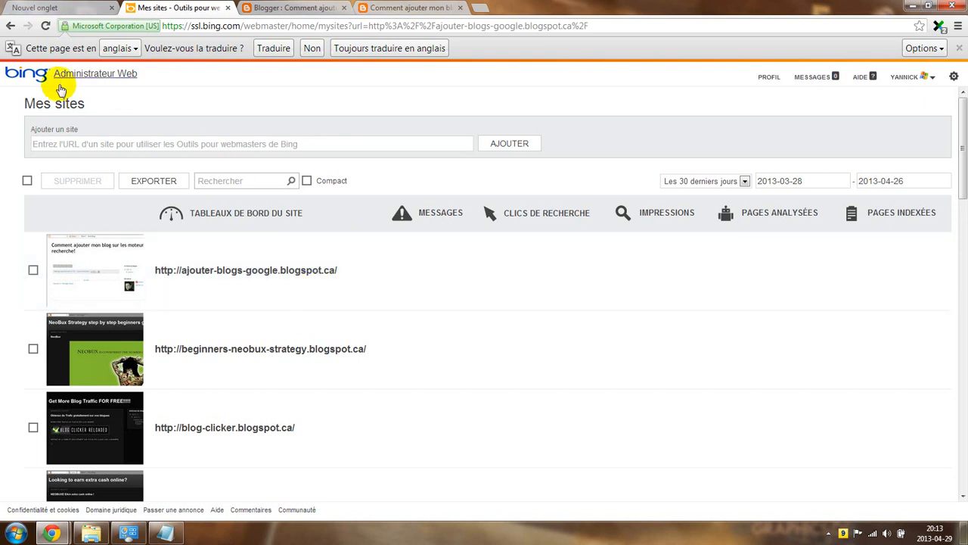
- Close the Bing page and, after rechecking the msvalidate.01 tag in the Blogger template, open a new browser tab
{"action": "left_click", "coordinate": [233, 8]}
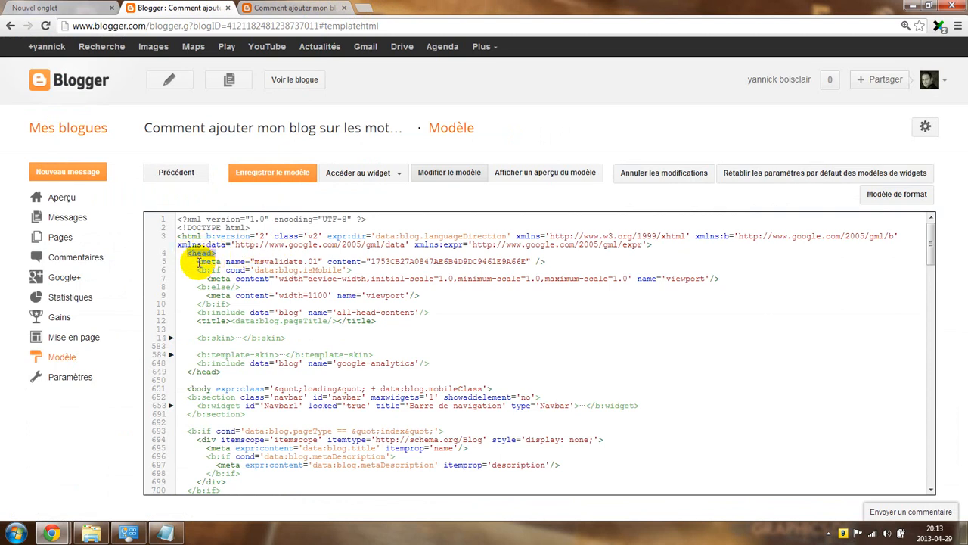
{"action": "left_click_drag", "start_coordinate": [198, 262], "coordinate": [552, 261]}
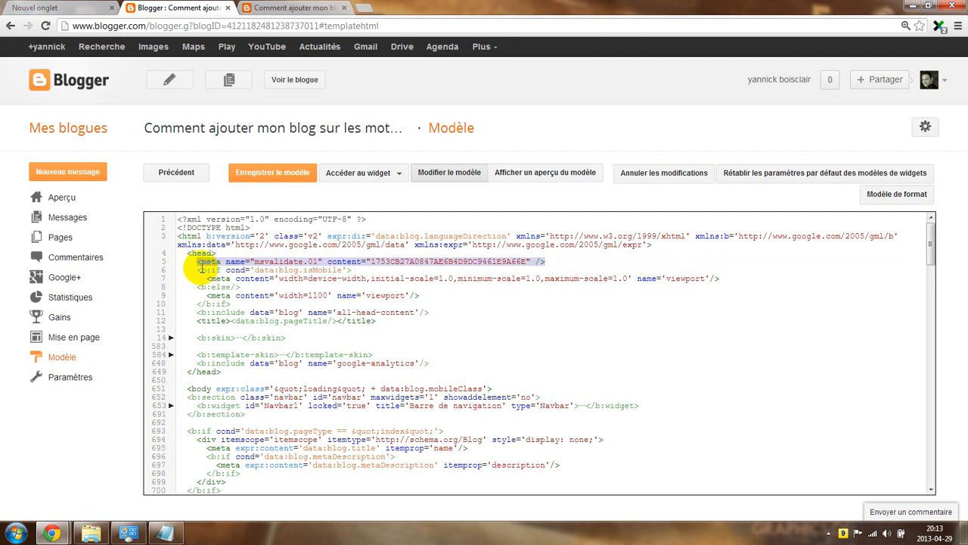
{"action": "left_click", "coordinate": [192, 270]}
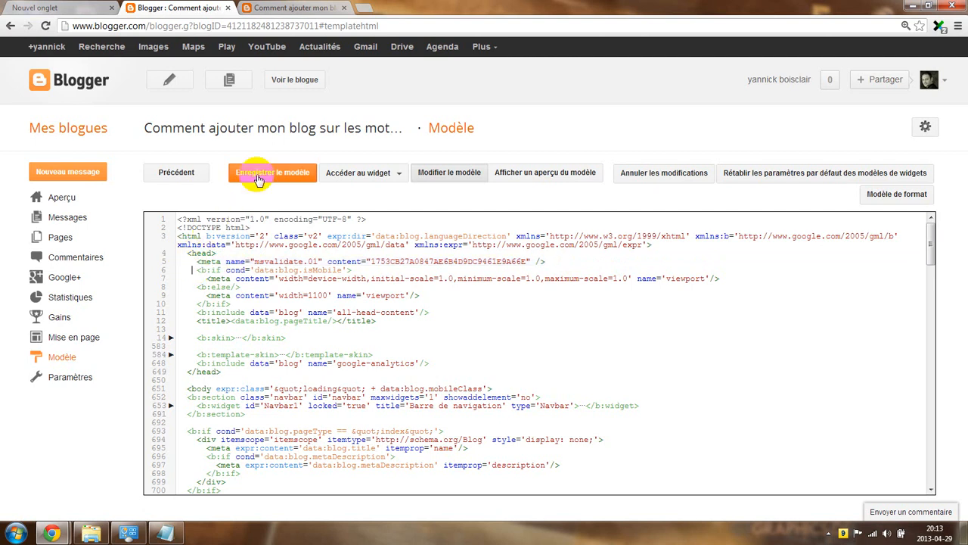
{"action": "scroll", "coordinate": [238, 257], "scroll_direction": "down", "scroll_amount": 3}
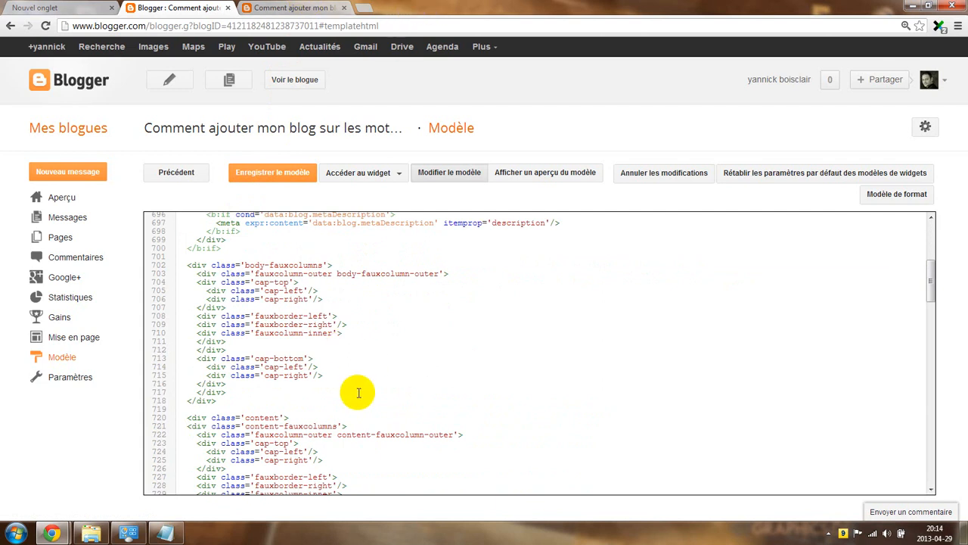
{"action": "left_click", "coordinate": [368, 9]}
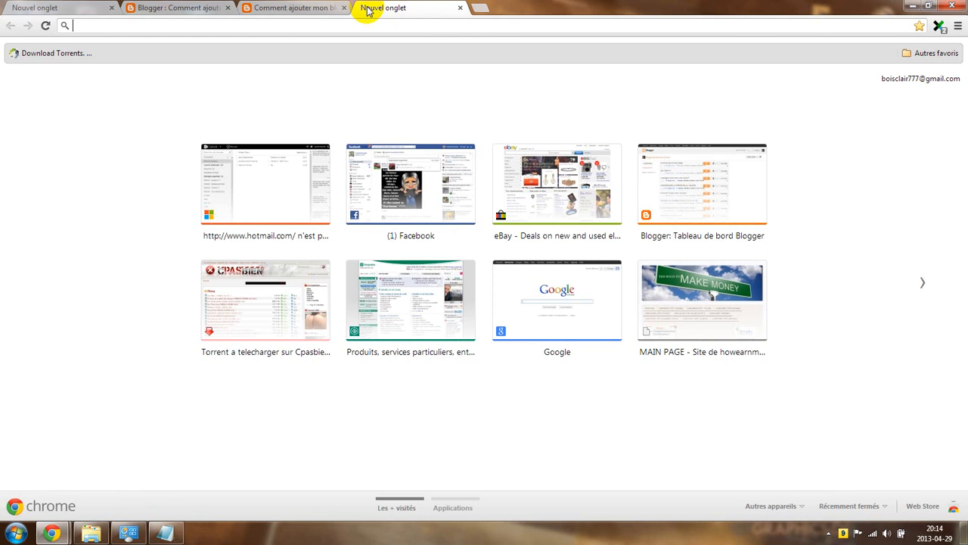
{"action": "type", "text": "google"}
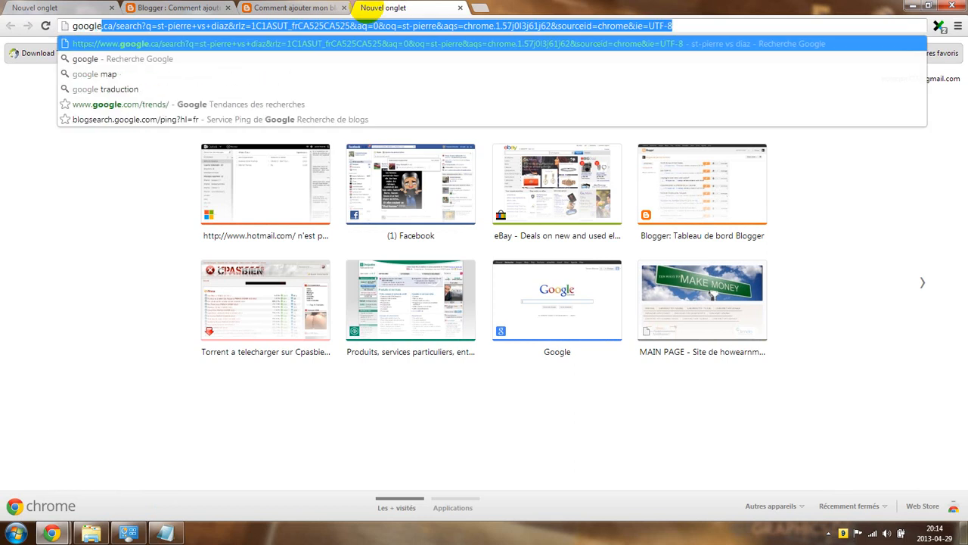
{"action": "key", "text": "BackSpace"}
{"action": "key", "text": "BackSpace"}
{"action": "key", "text": "BackSpace"}
{"action": "key", "text": "BackSpace"}
{"action": "key", "text": "BackSpace"}
{"action": "key", "text": "BackSpace"}
{"action": "key", "text": "BackSpace"}
- Search the web for "wbmaster google" and open Google's "Outils pour les webmasters"
{"action": "type", "text": "wb"}
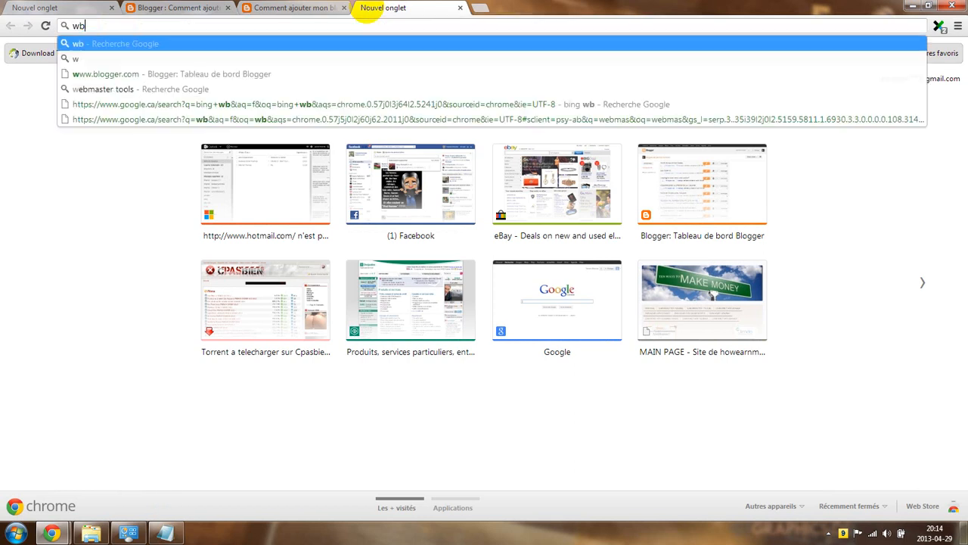
{"action": "type", "text": "master"}
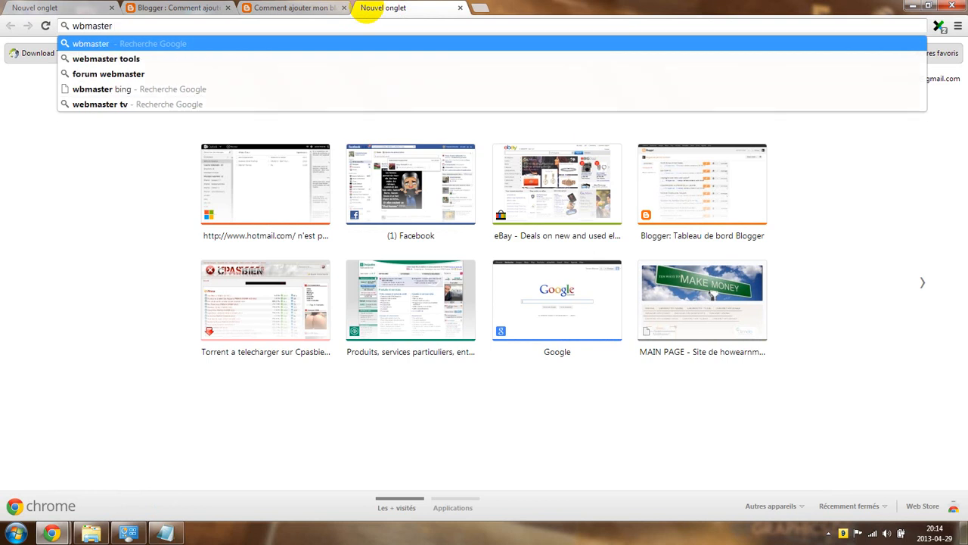
{"action": "type", "text": " gogle"}
{"action": "key", "text": "Return"}
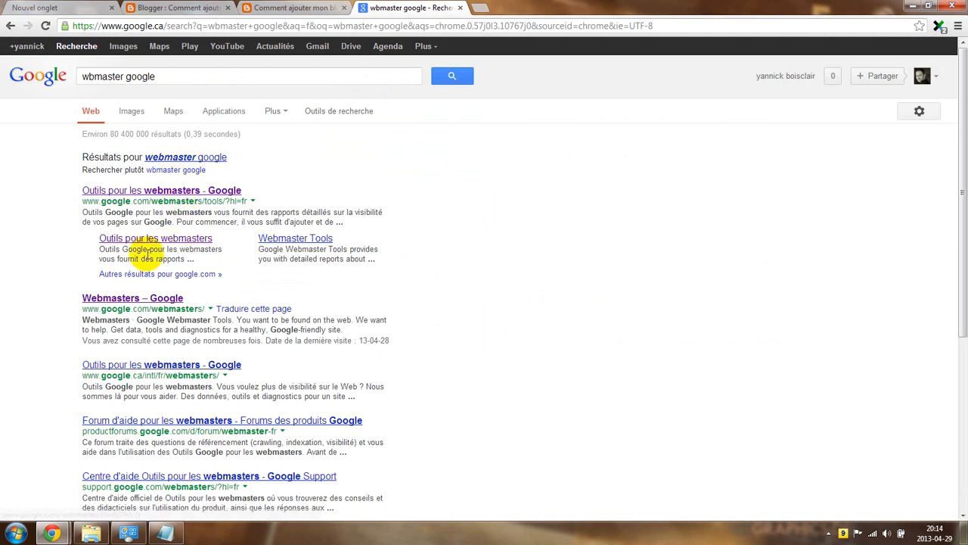
{"action": "left_click", "coordinate": [136, 239]}
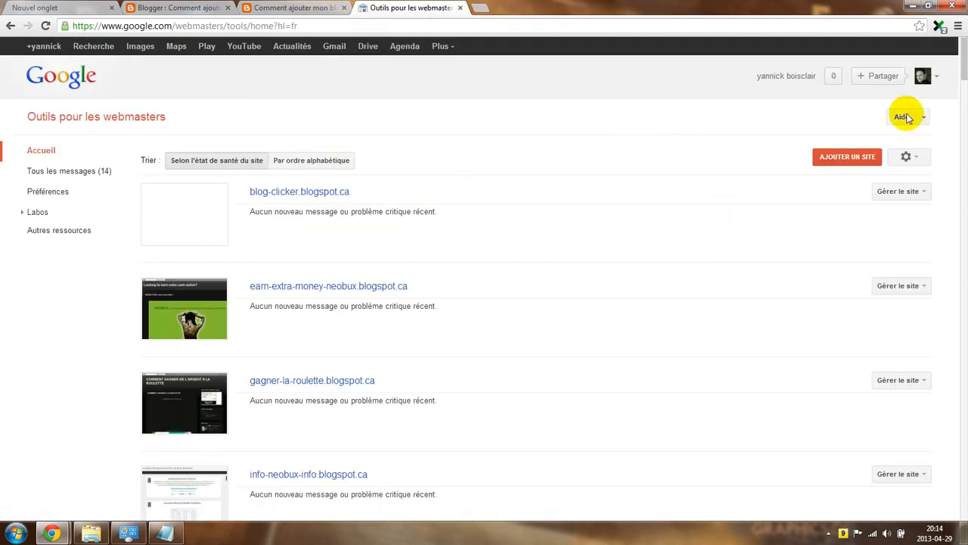
- Start adding a new site in Google's webmaster tools and copy the new blog's address from its page
{"action": "scroll", "coordinate": [250, 227], "scroll_direction": "down", "scroll_amount": 10}
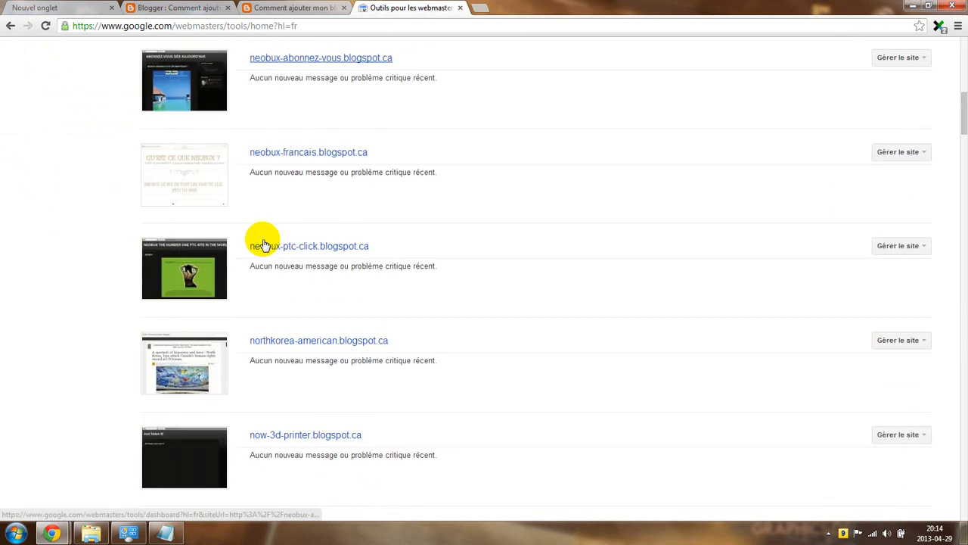
{"action": "scroll", "coordinate": [264, 240], "scroll_direction": "down", "scroll_amount": 15}
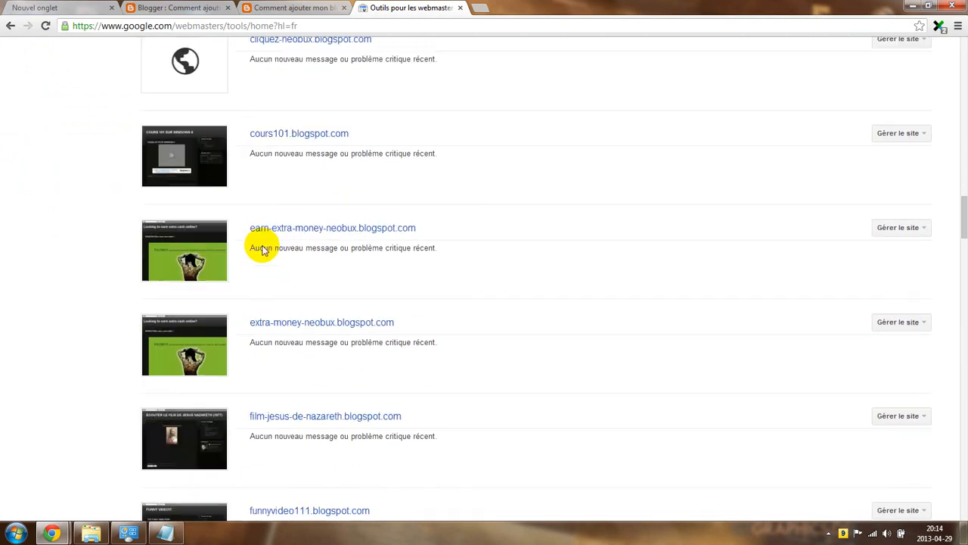
{"action": "scroll", "coordinate": [263, 250], "scroll_direction": "up", "scroll_amount": 20}
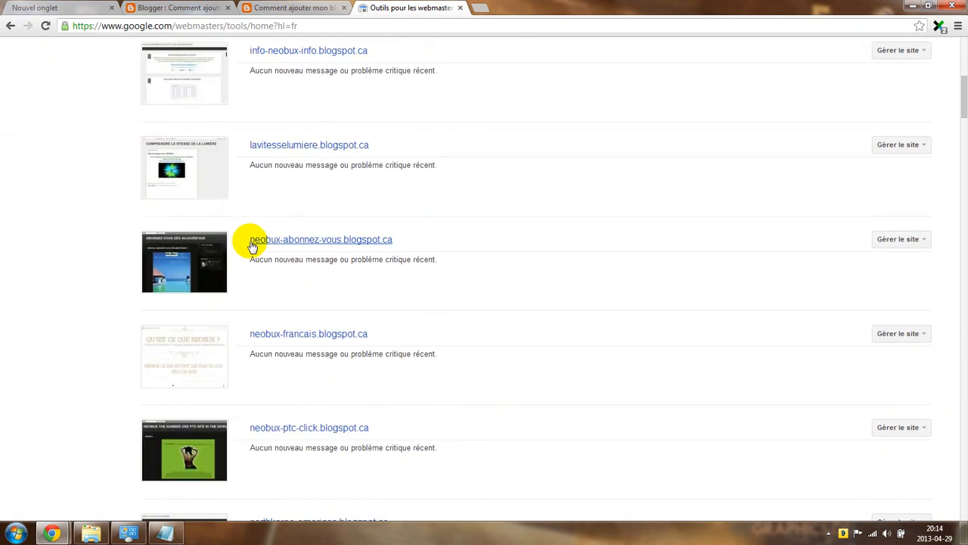
{"action": "left_click", "coordinate": [851, 156]}
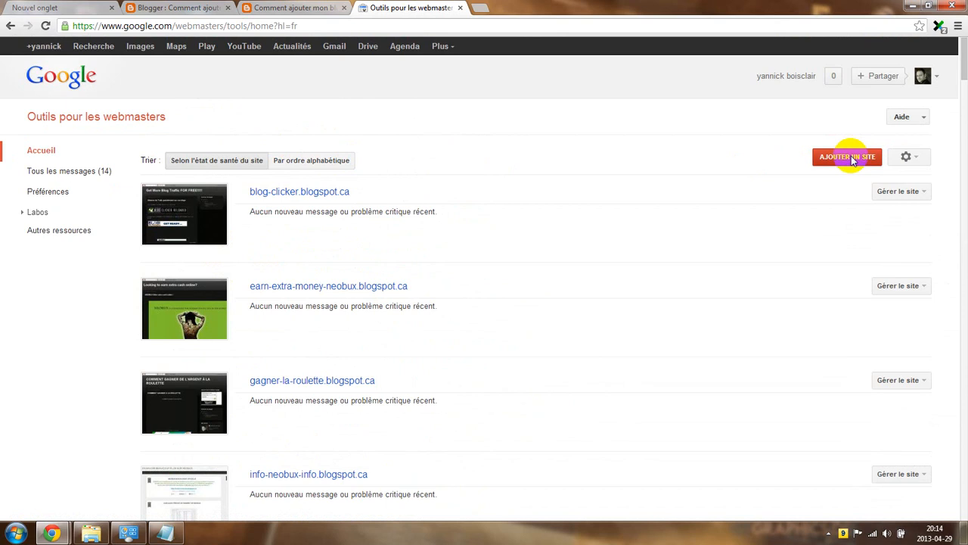
{"action": "left_click", "coordinate": [425, 288]}
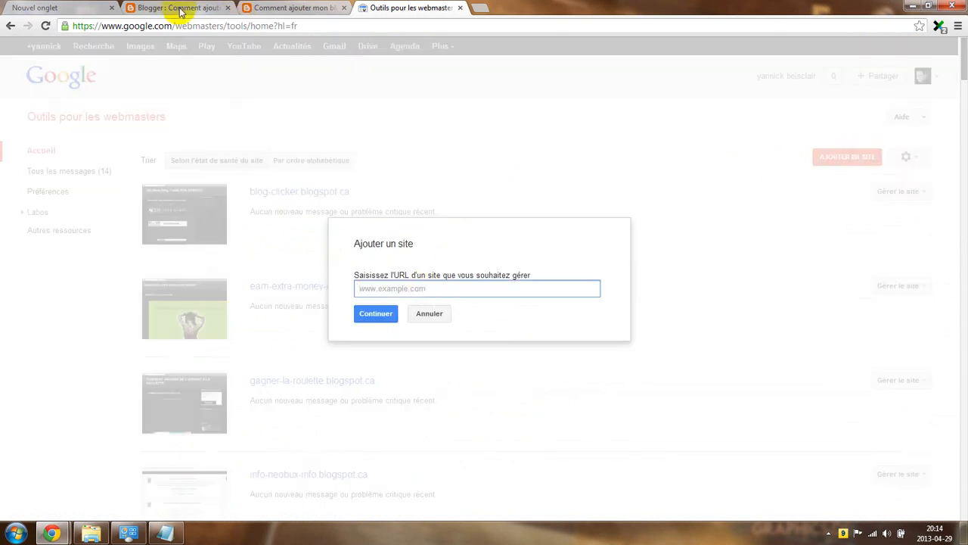
{"action": "left_click", "coordinate": [282, 9]}
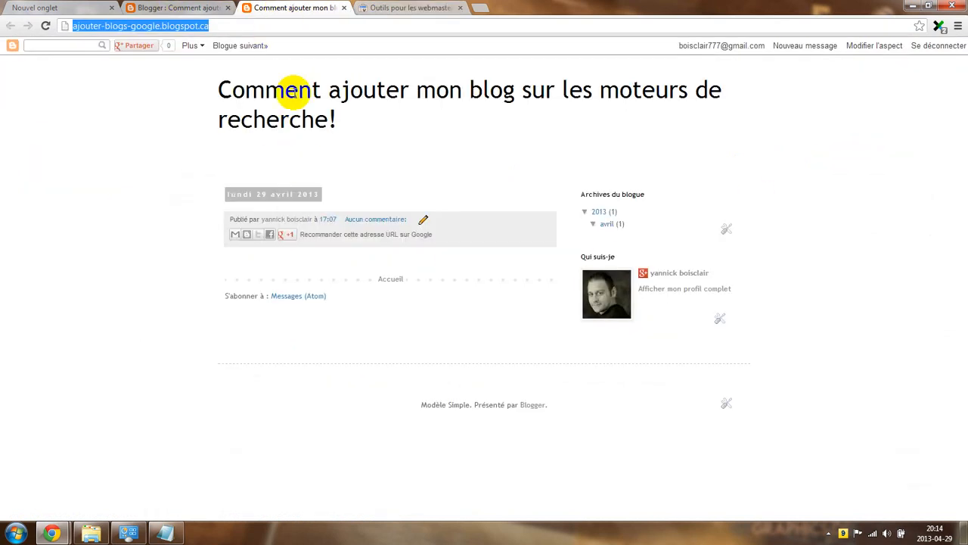
{"action": "right_click", "coordinate": [183, 30]}
{"action": "left_click", "coordinate": [229, 84]}
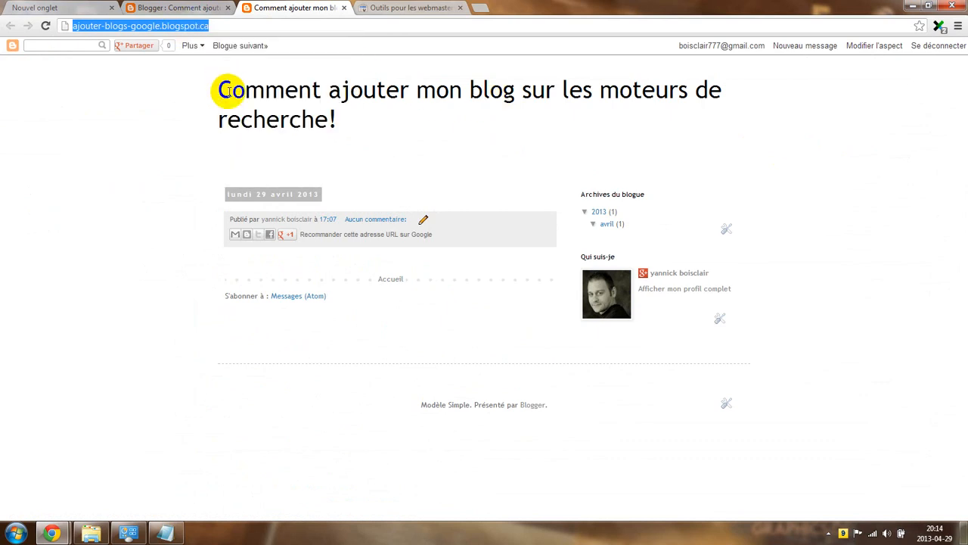
- Enter the copied address ajouter-blogs-google.blogspot.ca as the site to manage and continue to the ownership check
{"action": "left_click", "coordinate": [426, 7]}
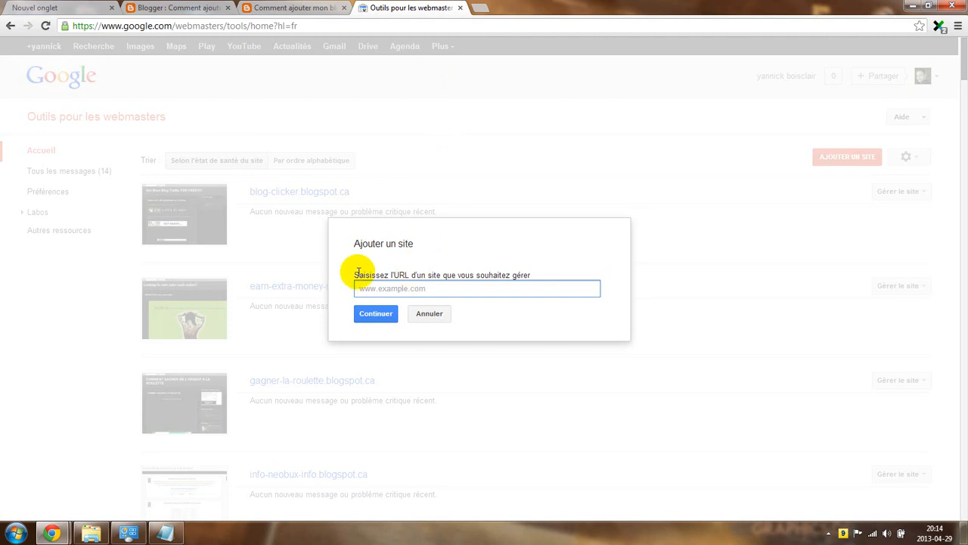
{"action": "right_click", "coordinate": [374, 292]}
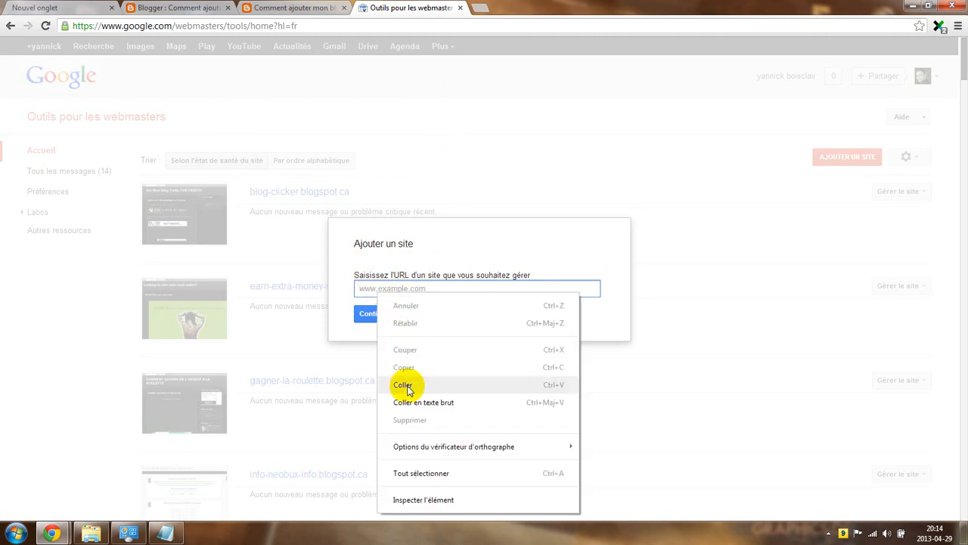
{"action": "left_click", "coordinate": [403, 384]}
{"action": "left_click", "coordinate": [376, 315]}
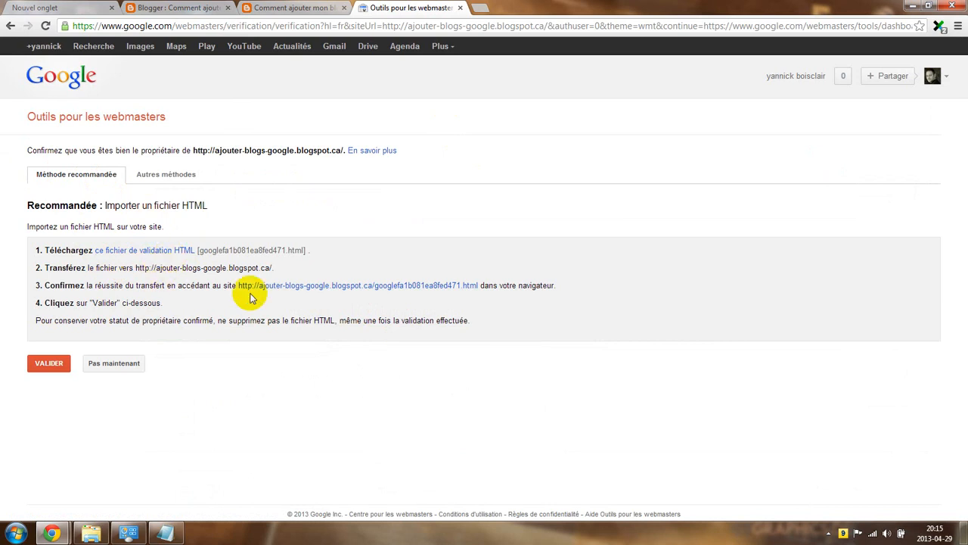
- Choose "Balise HTML" among the other verification methods and copy the google-site-verification meta tag
{"action": "left_click", "coordinate": [151, 179]}
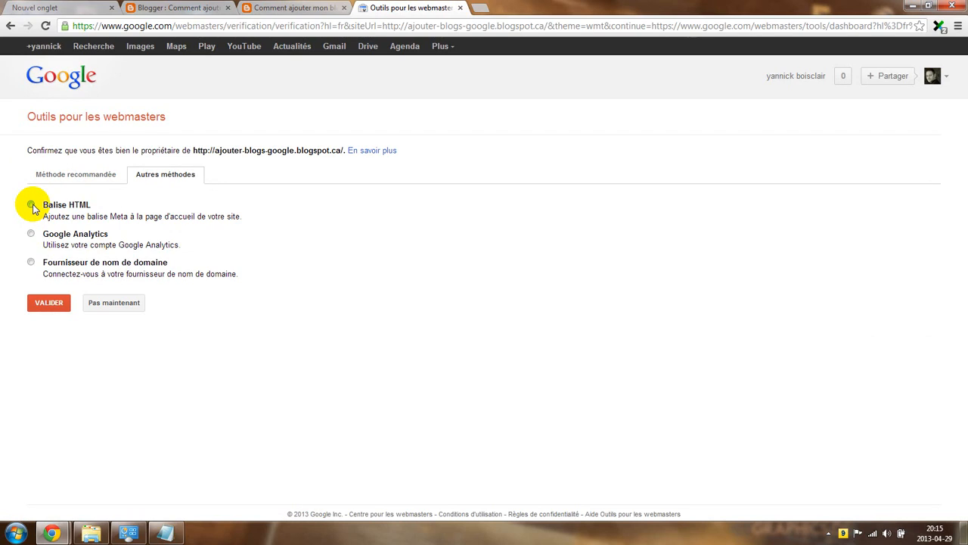
{"action": "left_click", "coordinate": [31, 205]}
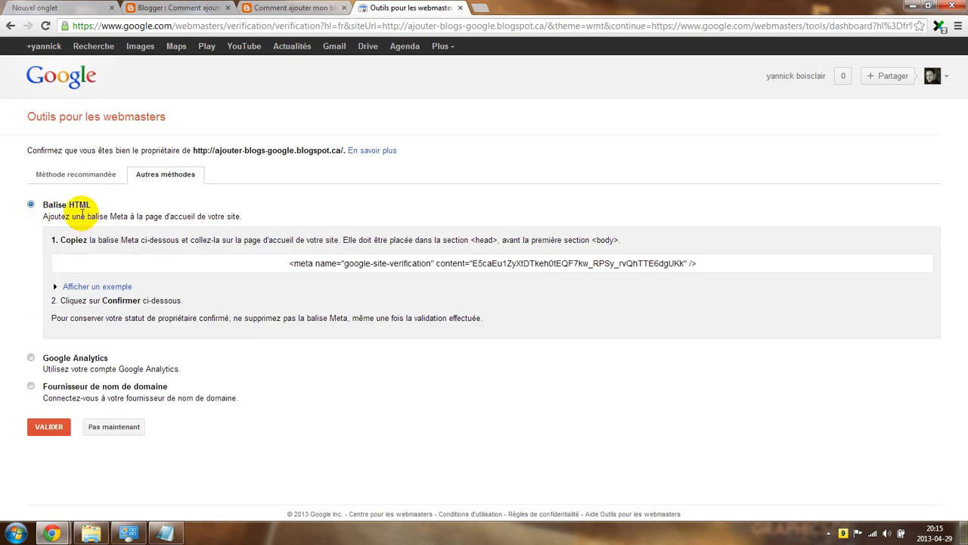
{"action": "left_click_drag", "start_coordinate": [290, 264], "coordinate": [717, 265]}
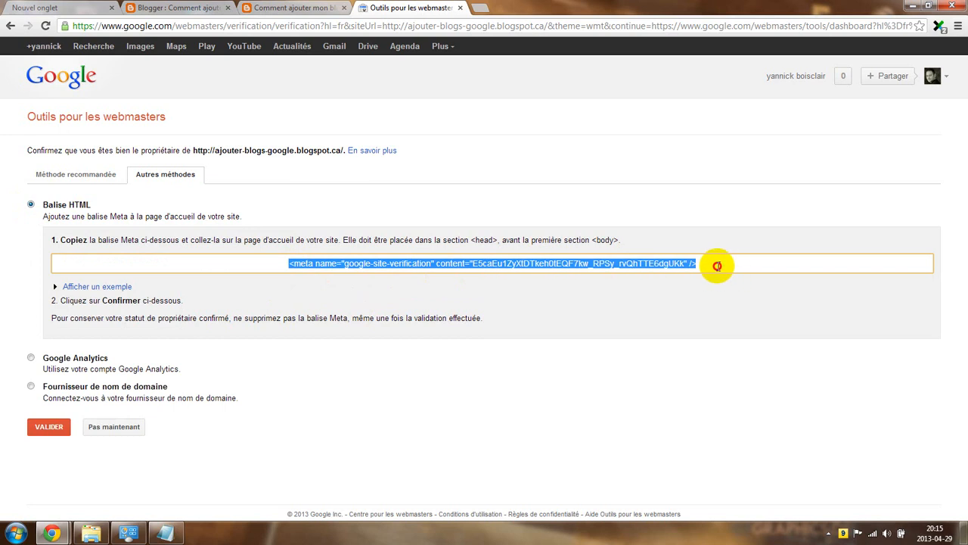
{"action": "right_click", "coordinate": [652, 263]}
{"action": "left_click", "coordinate": [693, 341]}
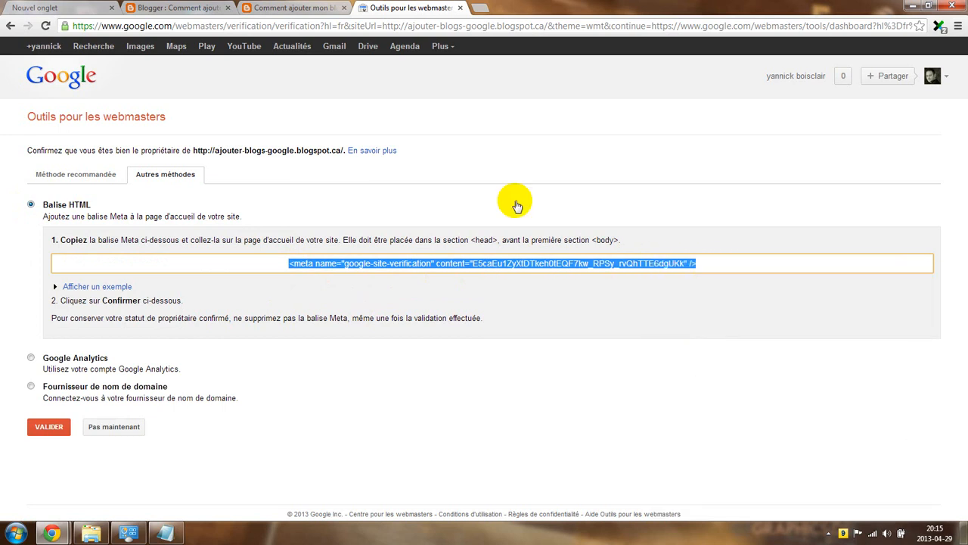
- Paste the google-site-verification meta tag on a new line directly below <head> in the Blogger template and save the template
{"action": "left_click", "coordinate": [164, 10]}
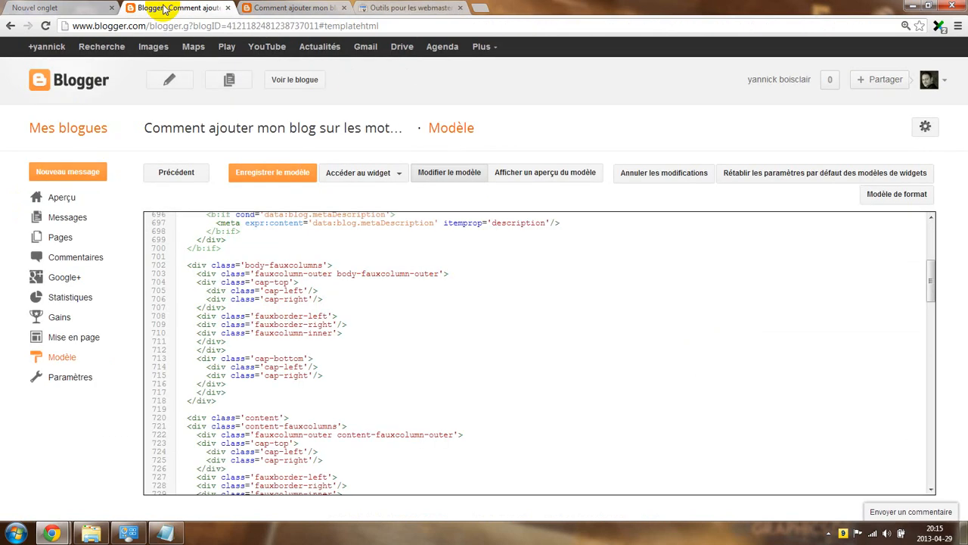
{"action": "scroll", "coordinate": [314, 325], "scroll_direction": "up", "scroll_amount": 3}
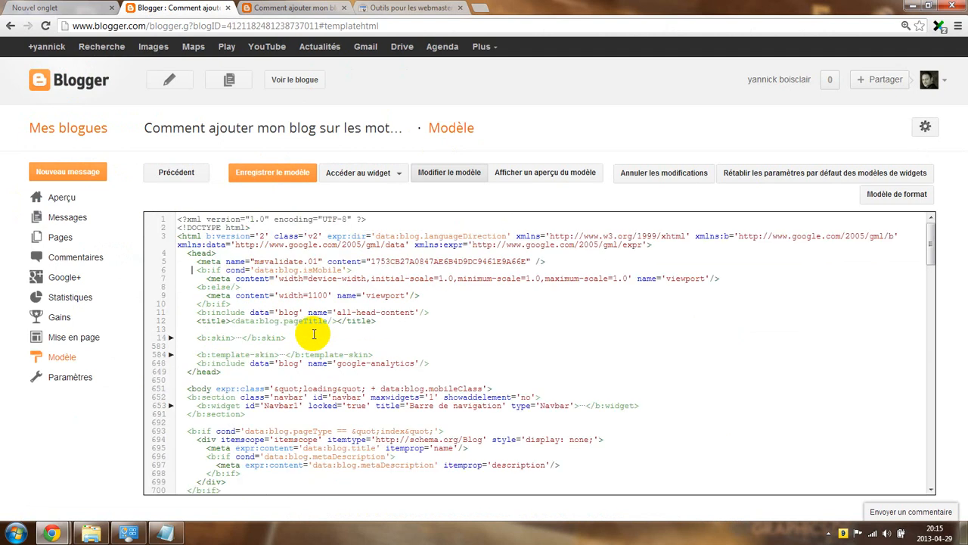
{"action": "left_click_drag", "start_coordinate": [188, 253], "coordinate": [213, 253]}
{"action": "left_click", "coordinate": [220, 254]}
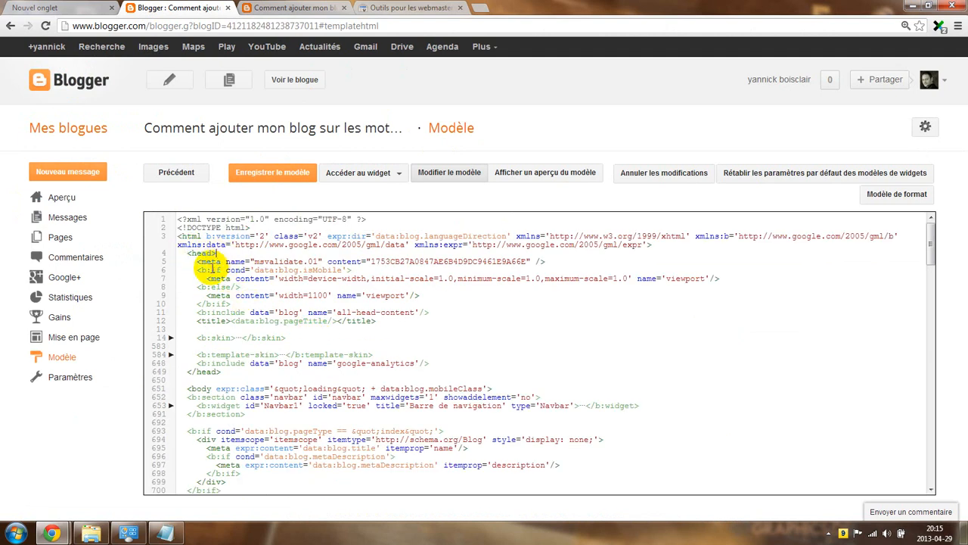
{"action": "left_click_drag", "start_coordinate": [196, 261], "coordinate": [547, 265]}
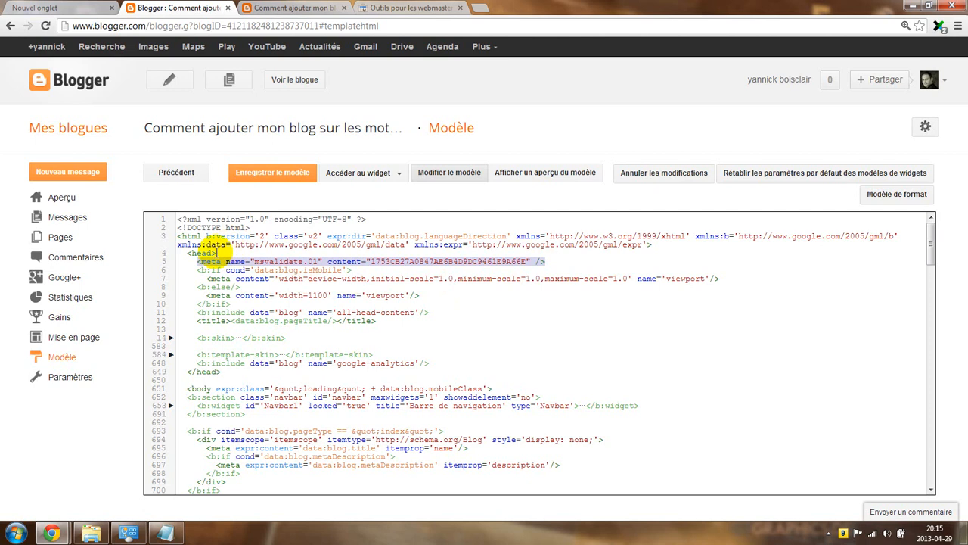
{"action": "left_click", "coordinate": [220, 254]}
{"action": "key", "text": "Return"}
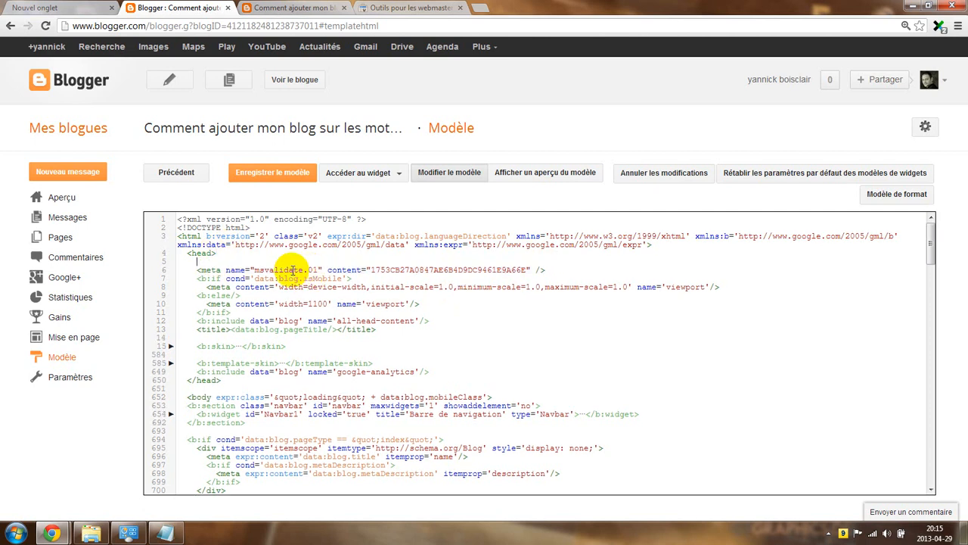
{"action": "right_click", "coordinate": [205, 261]}
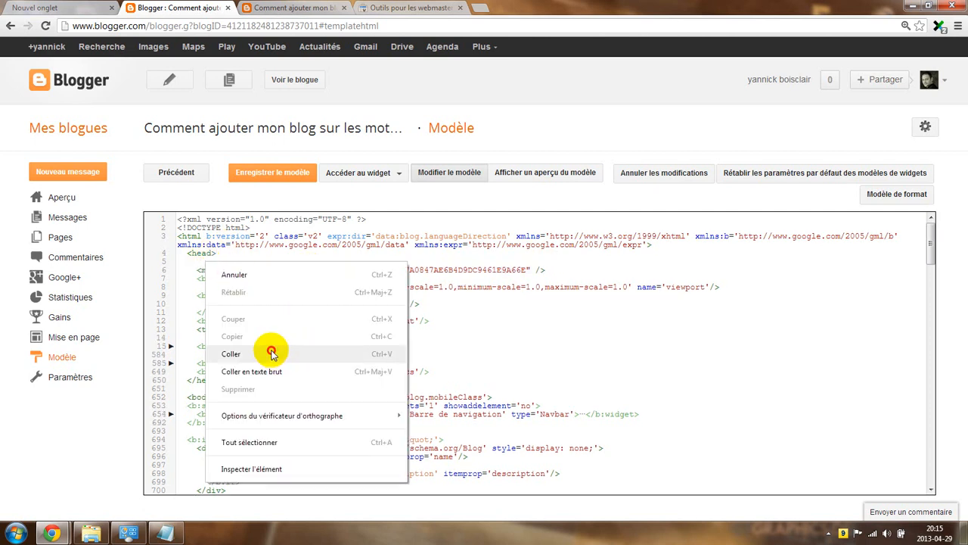
{"action": "left_click", "coordinate": [270, 350]}
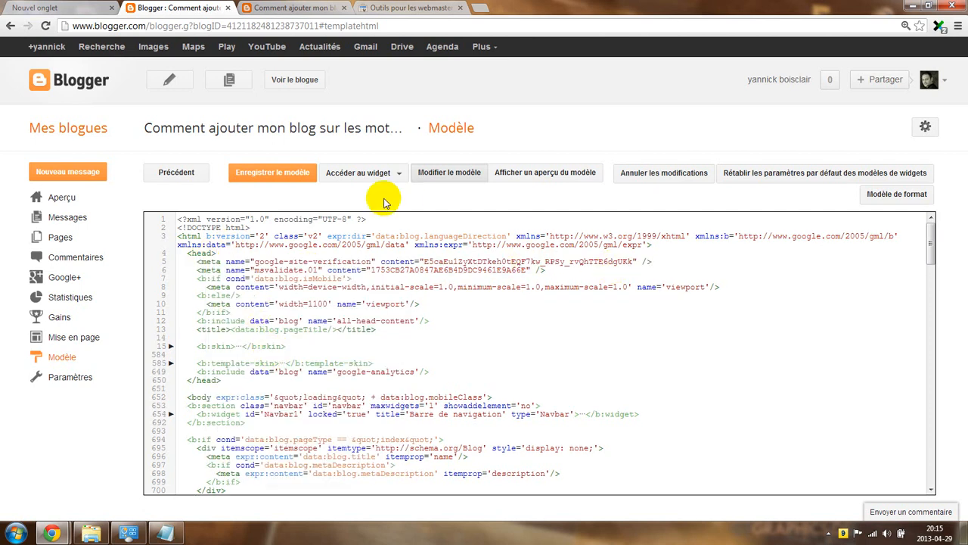
{"action": "left_click", "coordinate": [262, 176]}
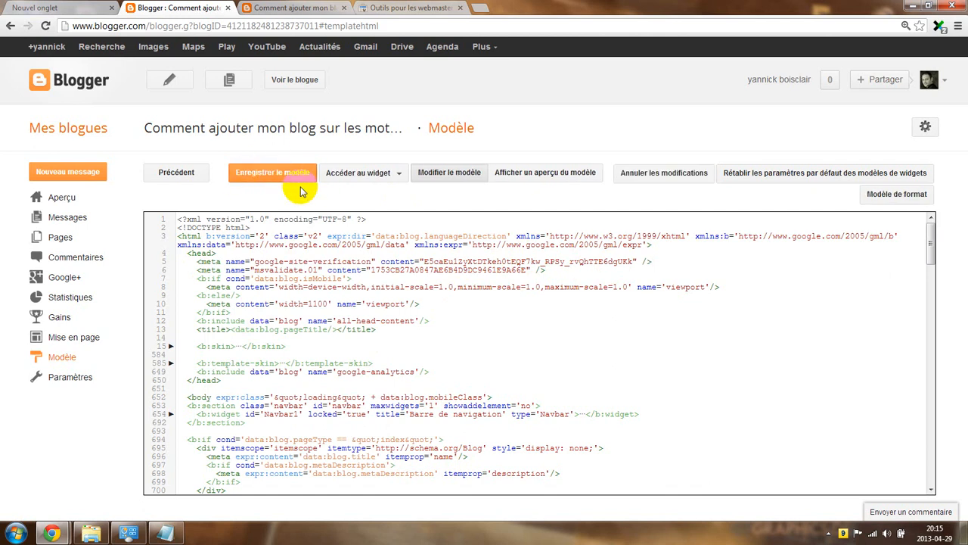
- Return to Google's verification page, validate ownership of ajouter-blogs-google.blogspot.ca and continue to the site's dashboard
{"action": "left_click", "coordinate": [412, 9]}
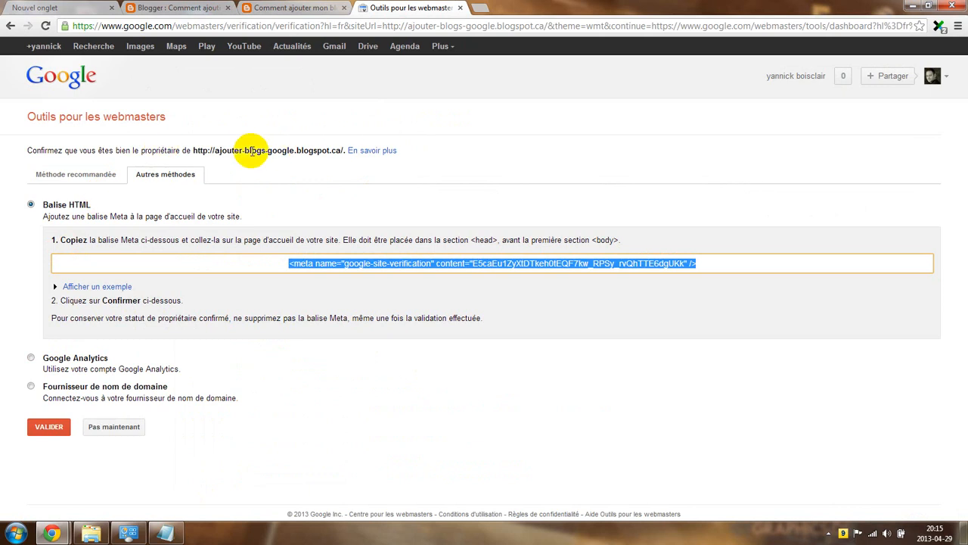
{"action": "left_click", "coordinate": [45, 435]}
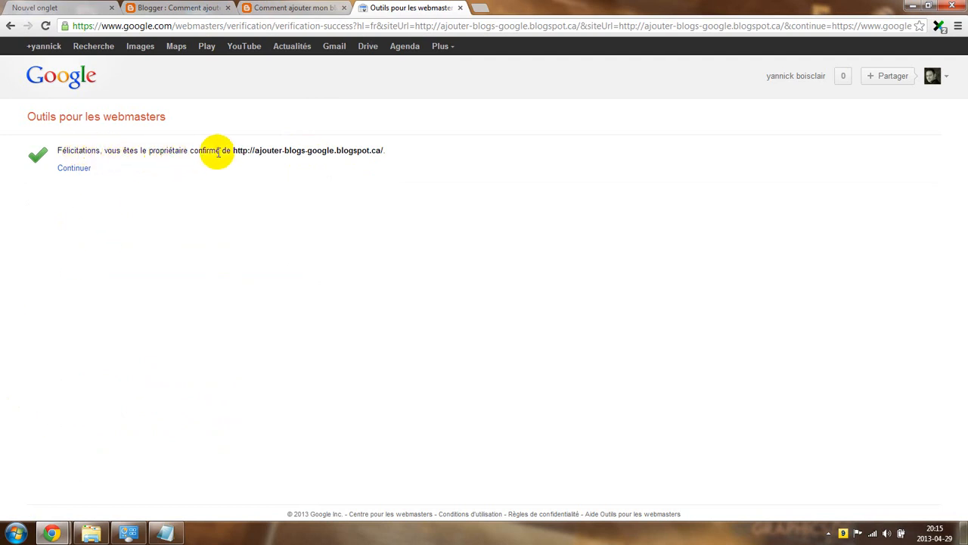
{"action": "left_click", "coordinate": [76, 168]}
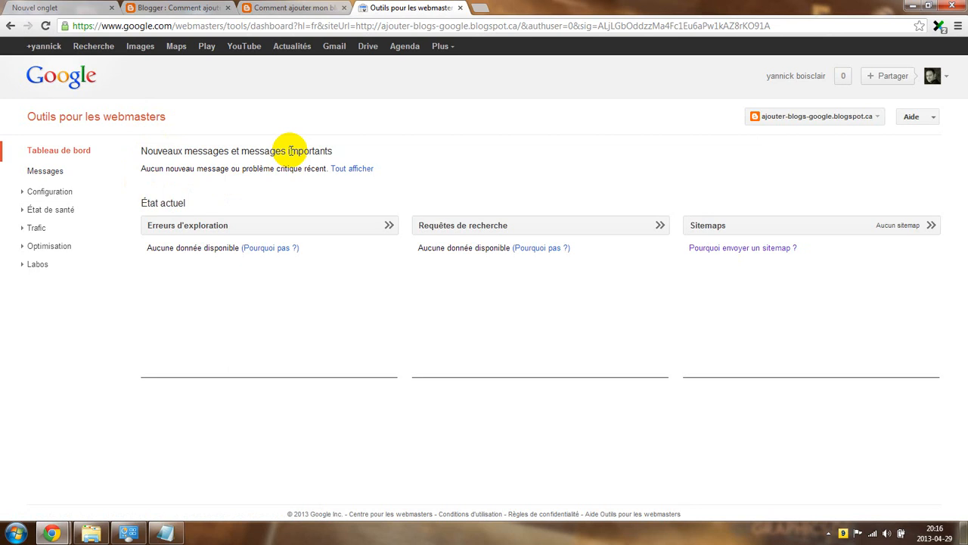
- Close Google's webmaster tools and highlight the title "Comment ajouter mon blog sur les moteurs de recherche!" on the blog page
{"action": "left_click", "coordinate": [461, 9]}
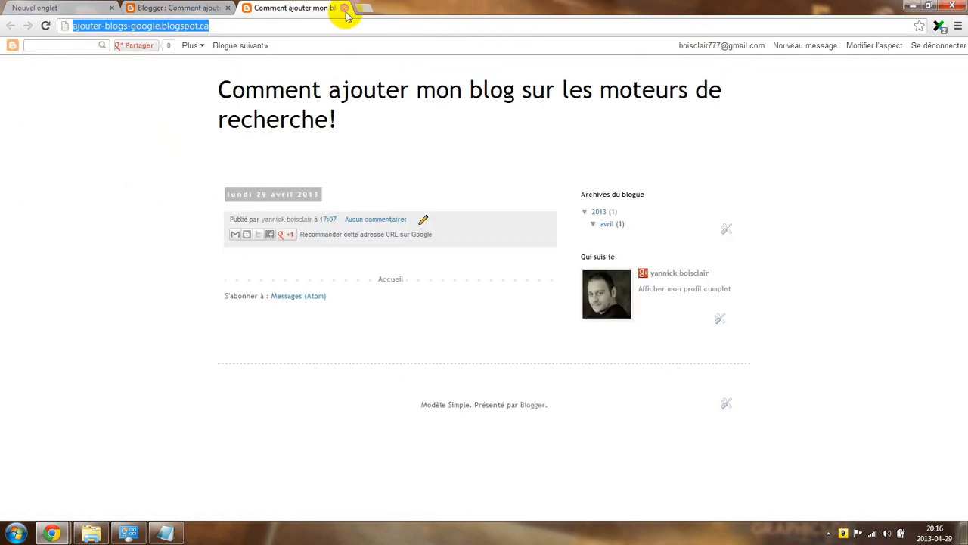
{"action": "left_click_drag", "start_coordinate": [215, 89], "coordinate": [410, 126]}
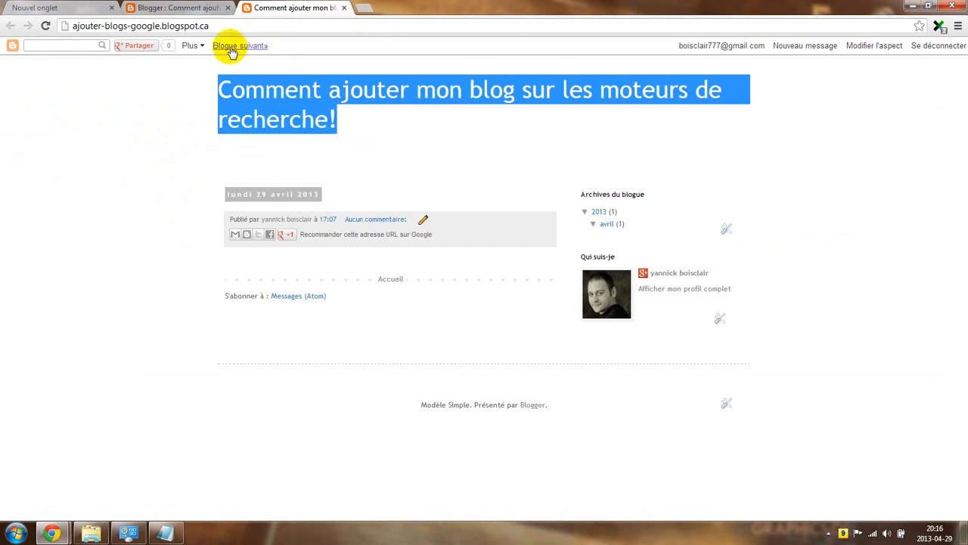